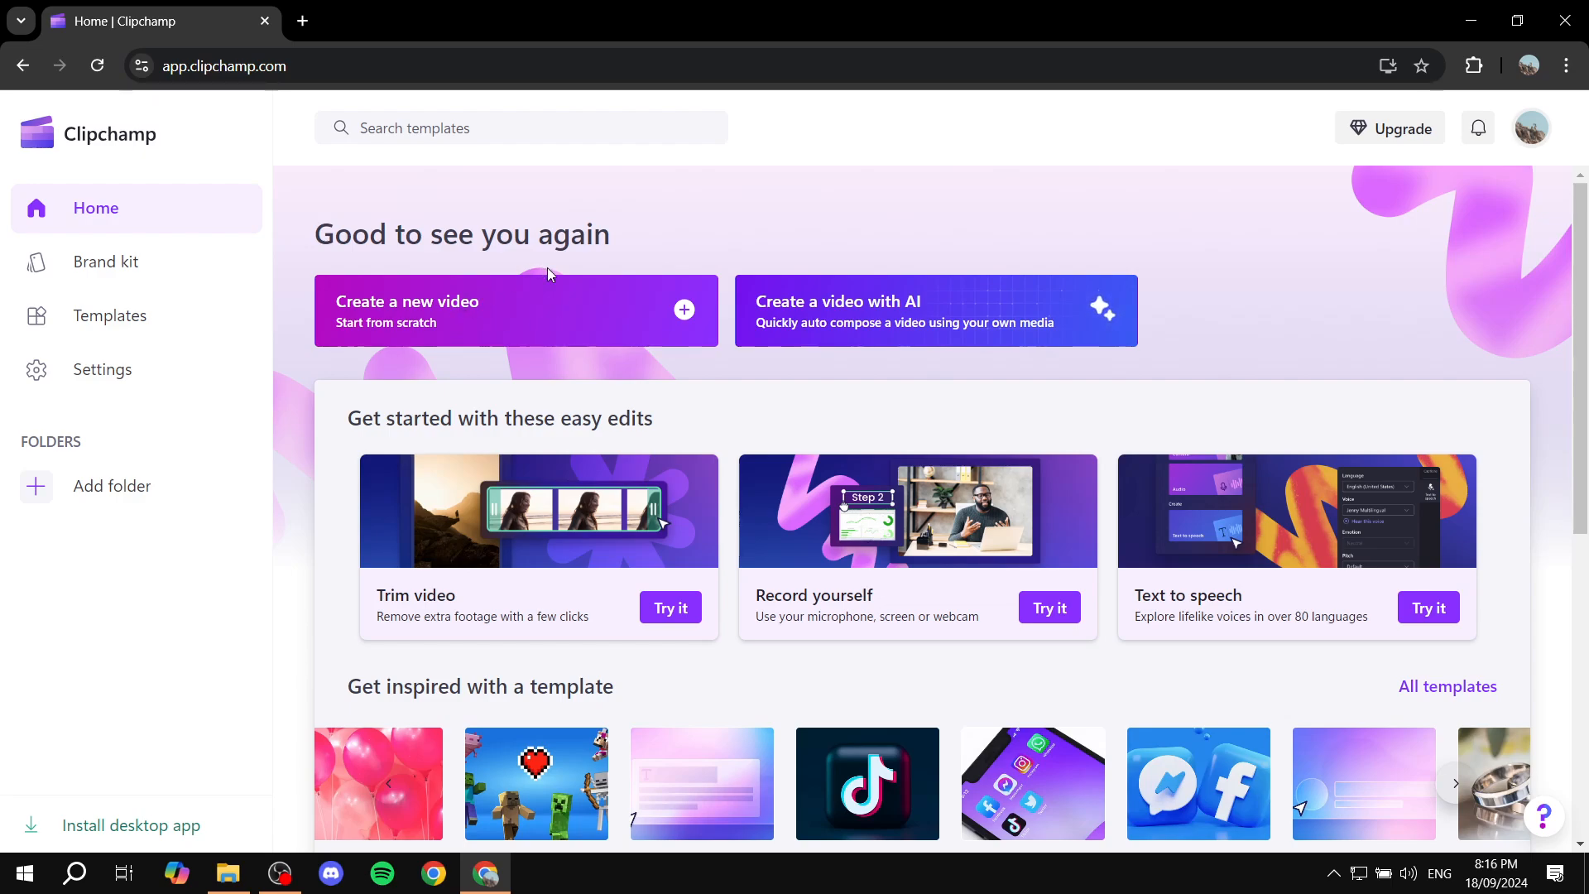
pyautogui.click(401, 304)
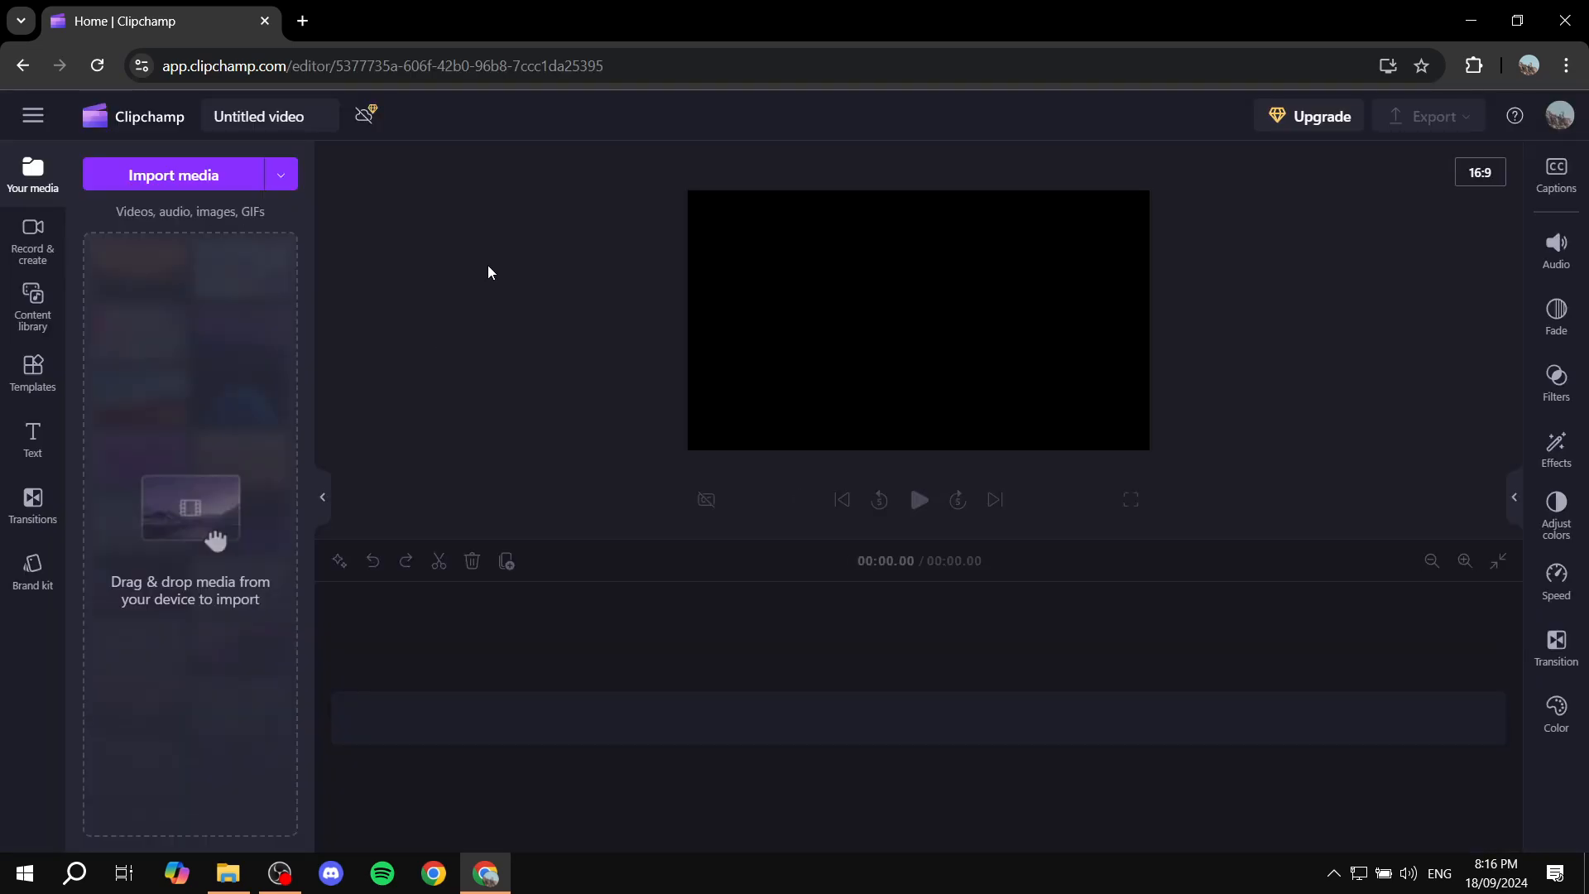
pyautogui.click(199, 175)
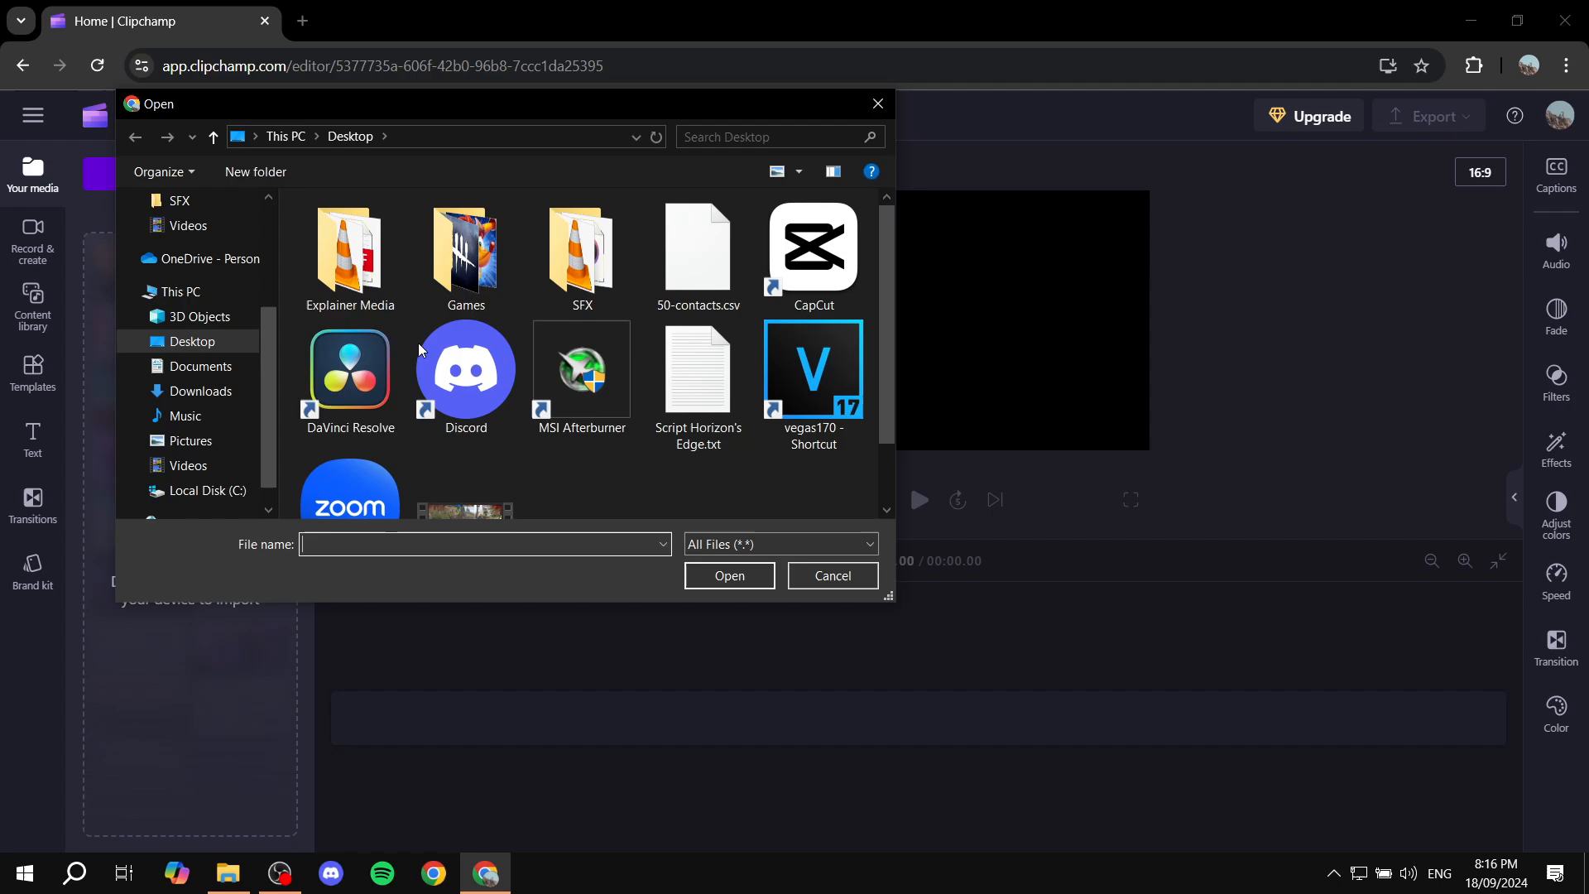
pyautogui.doubleClick(382, 220)
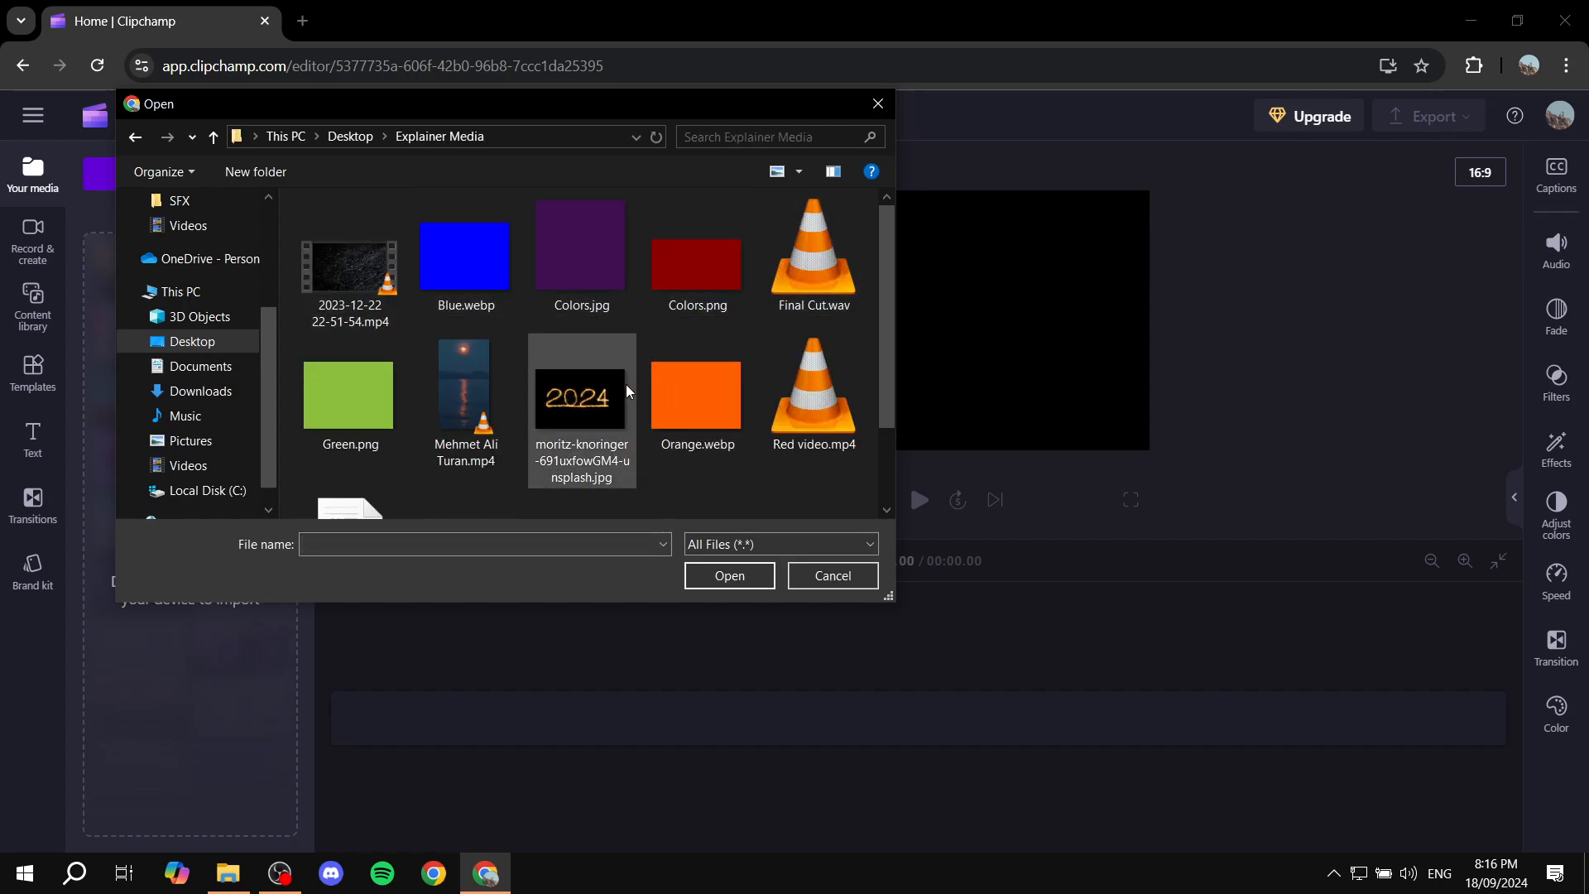
pyautogui.scroll(-2, 626, 389)
pyautogui.scroll(2, 614, 415)
pyautogui.doubleClick(367, 241)
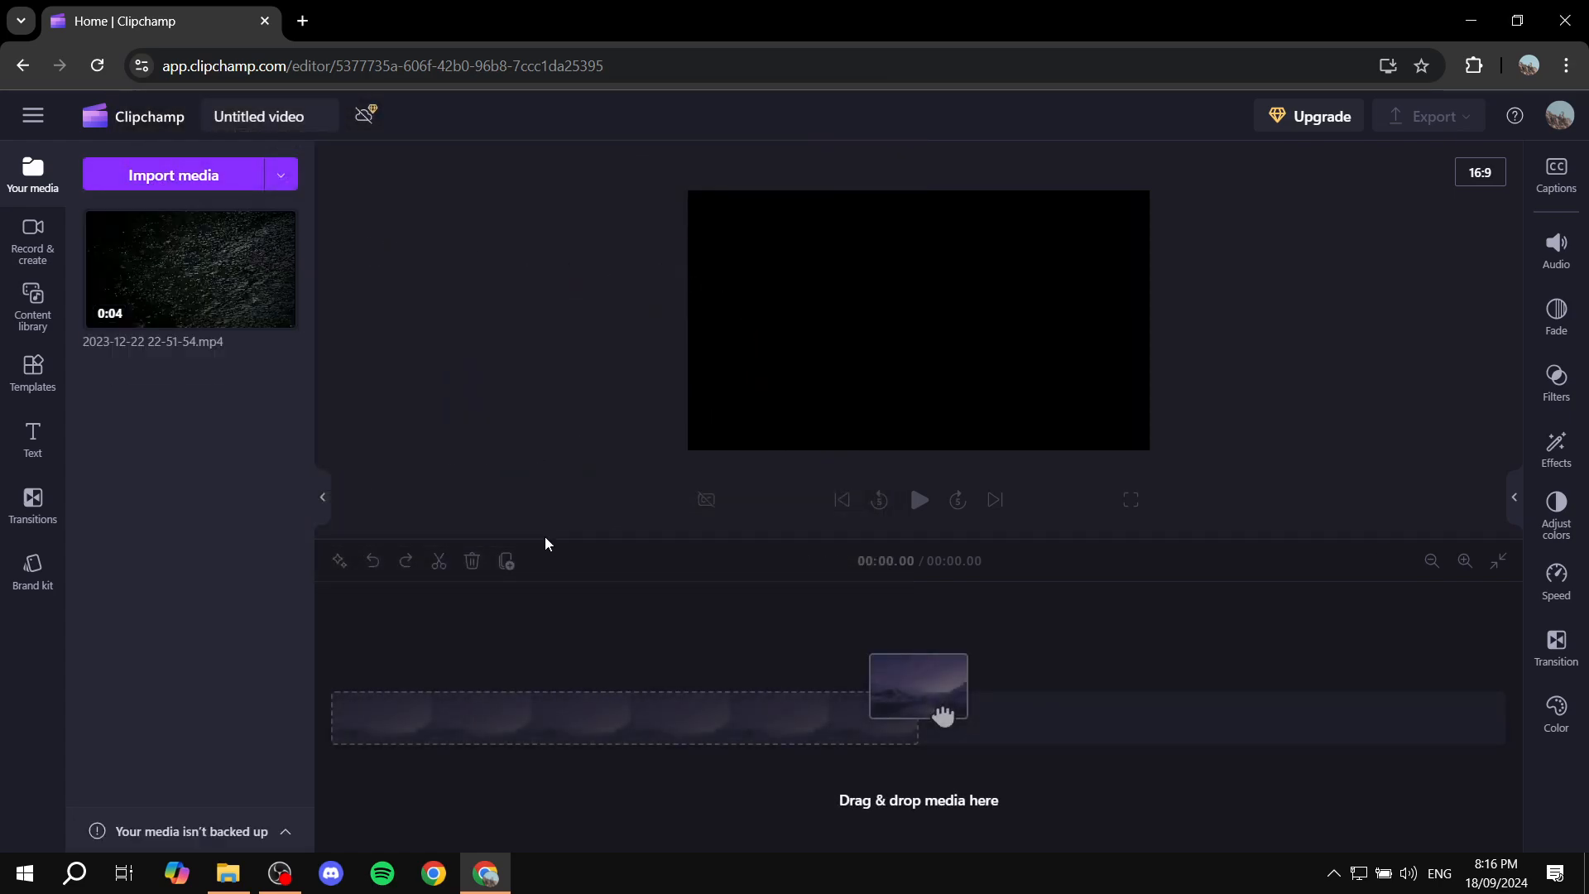
# - Place the imported clip at the start of the timeline and play a short preview
pyautogui.moveTo(162, 236); pyautogui.dragTo(498, 726)
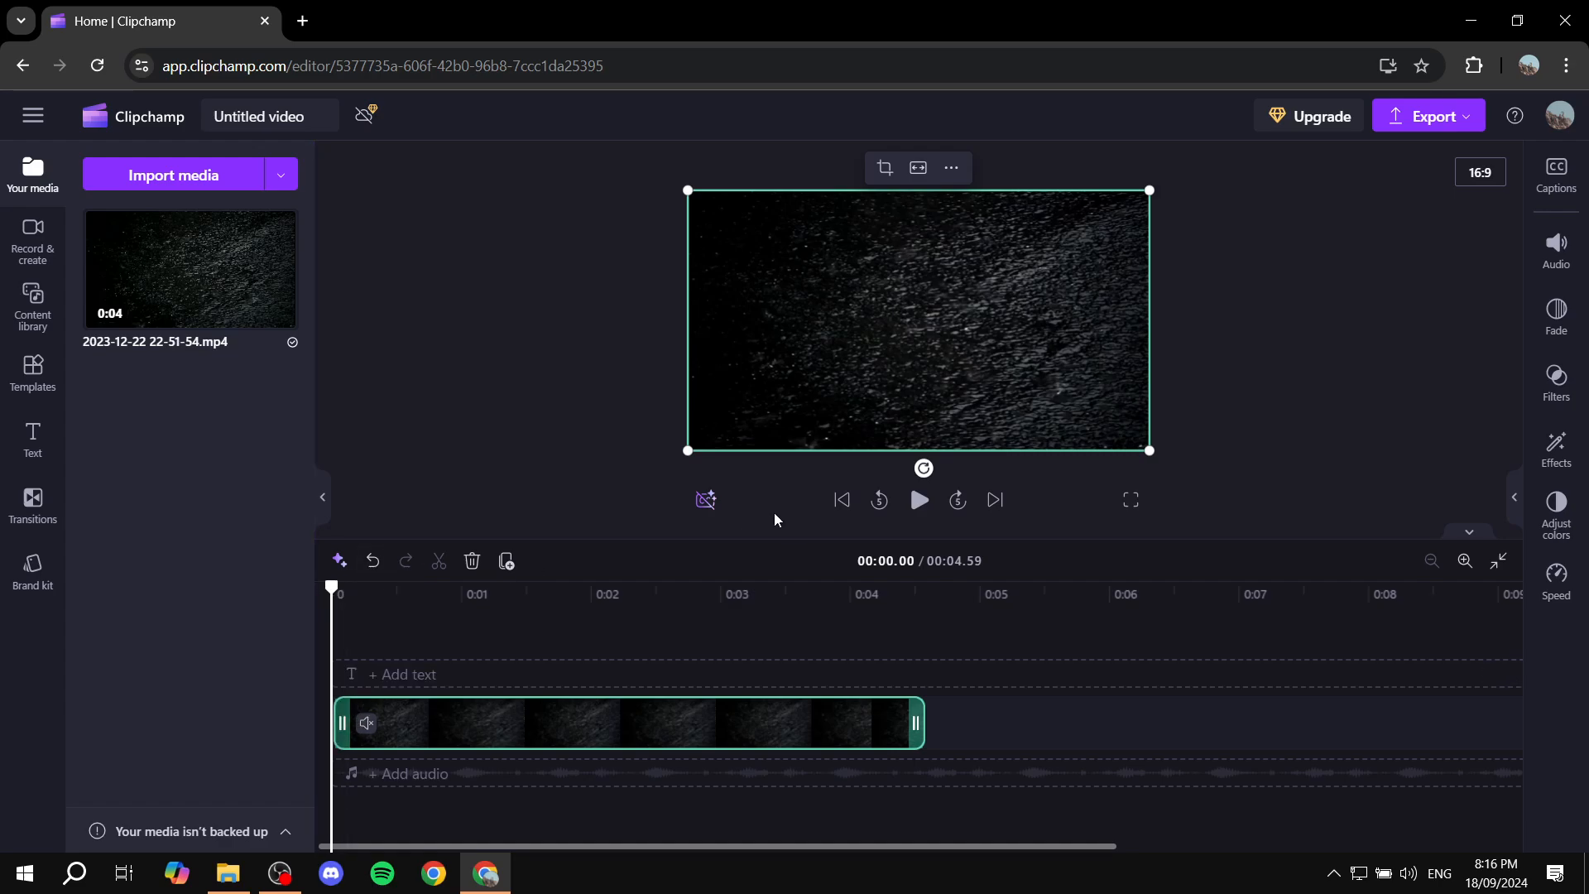
pyautogui.click(906, 502)
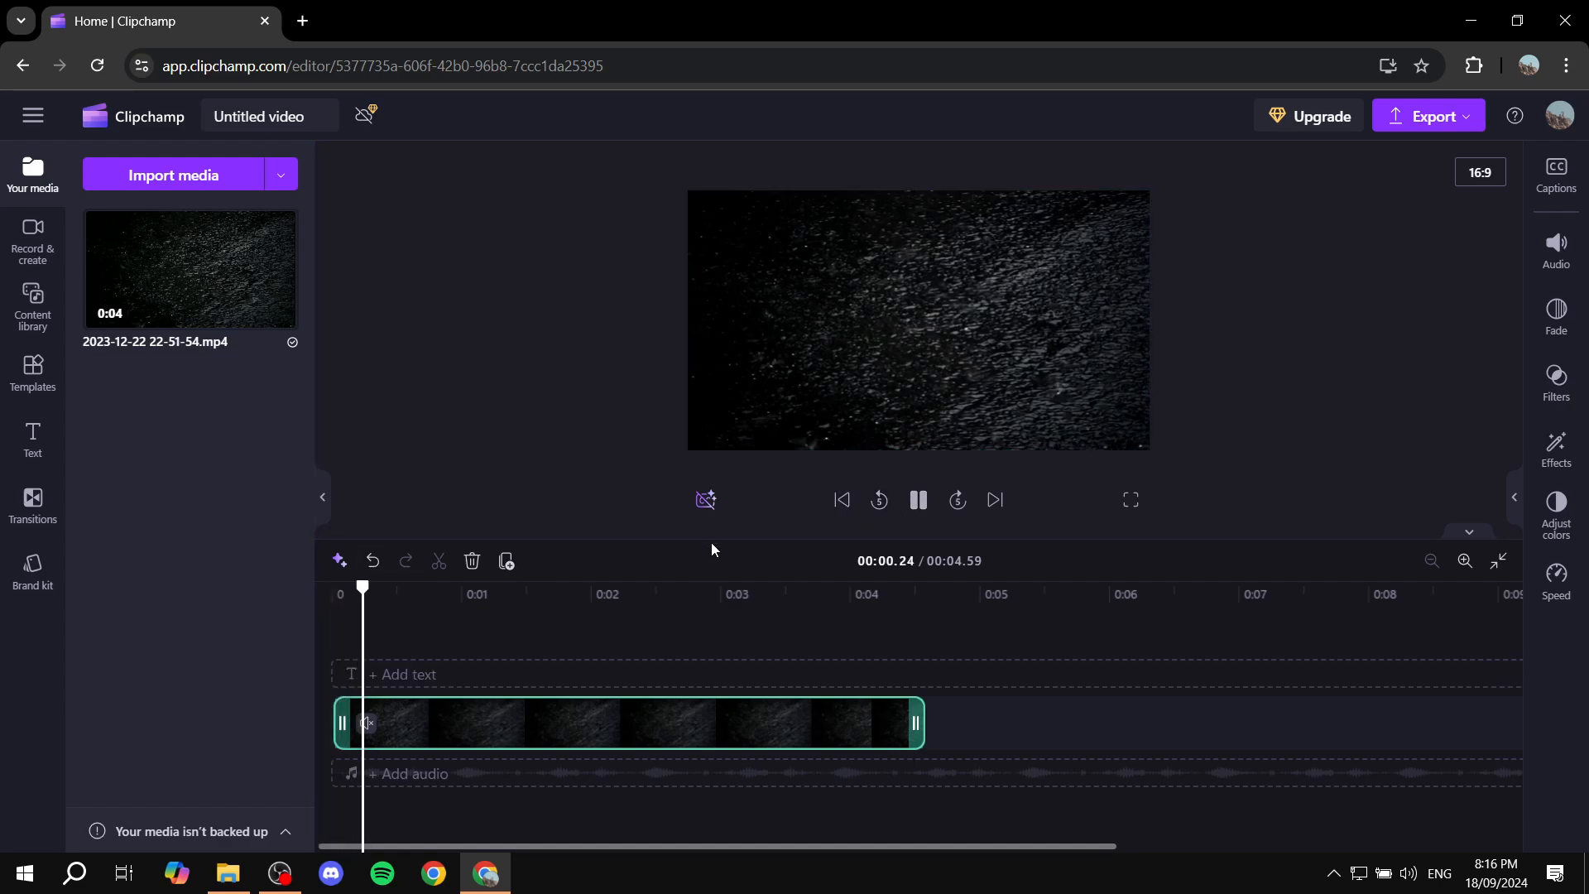
pyautogui.click(917, 500)
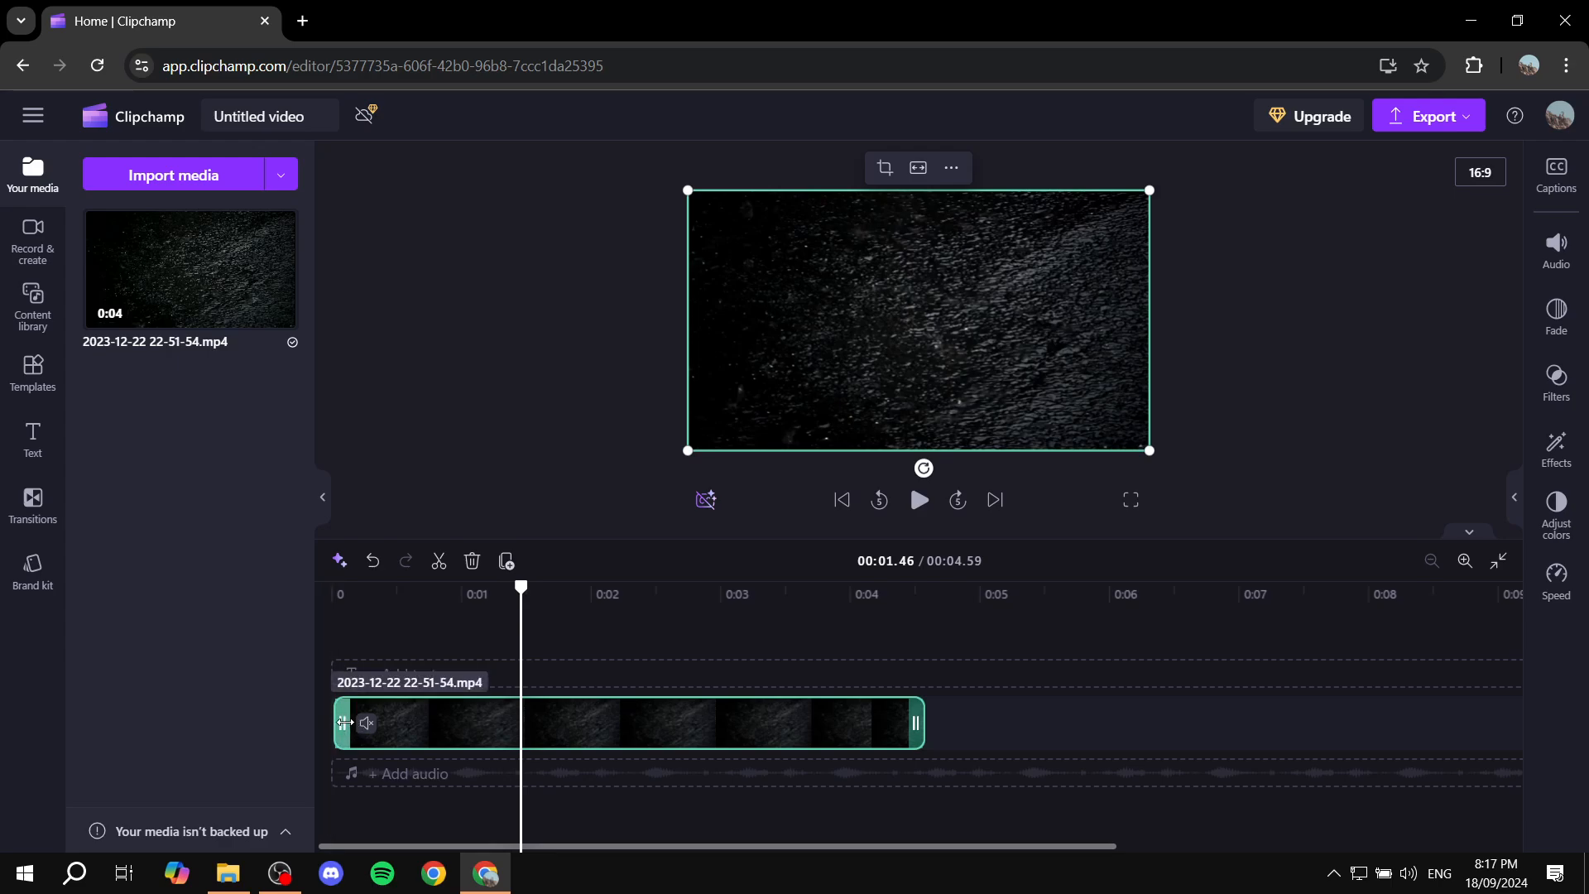
# - Trim about 0.7 s off the clip's start, and extend the clip back to its full length
pyautogui.moveTo(344, 723); pyautogui.dragTo(430, 723)
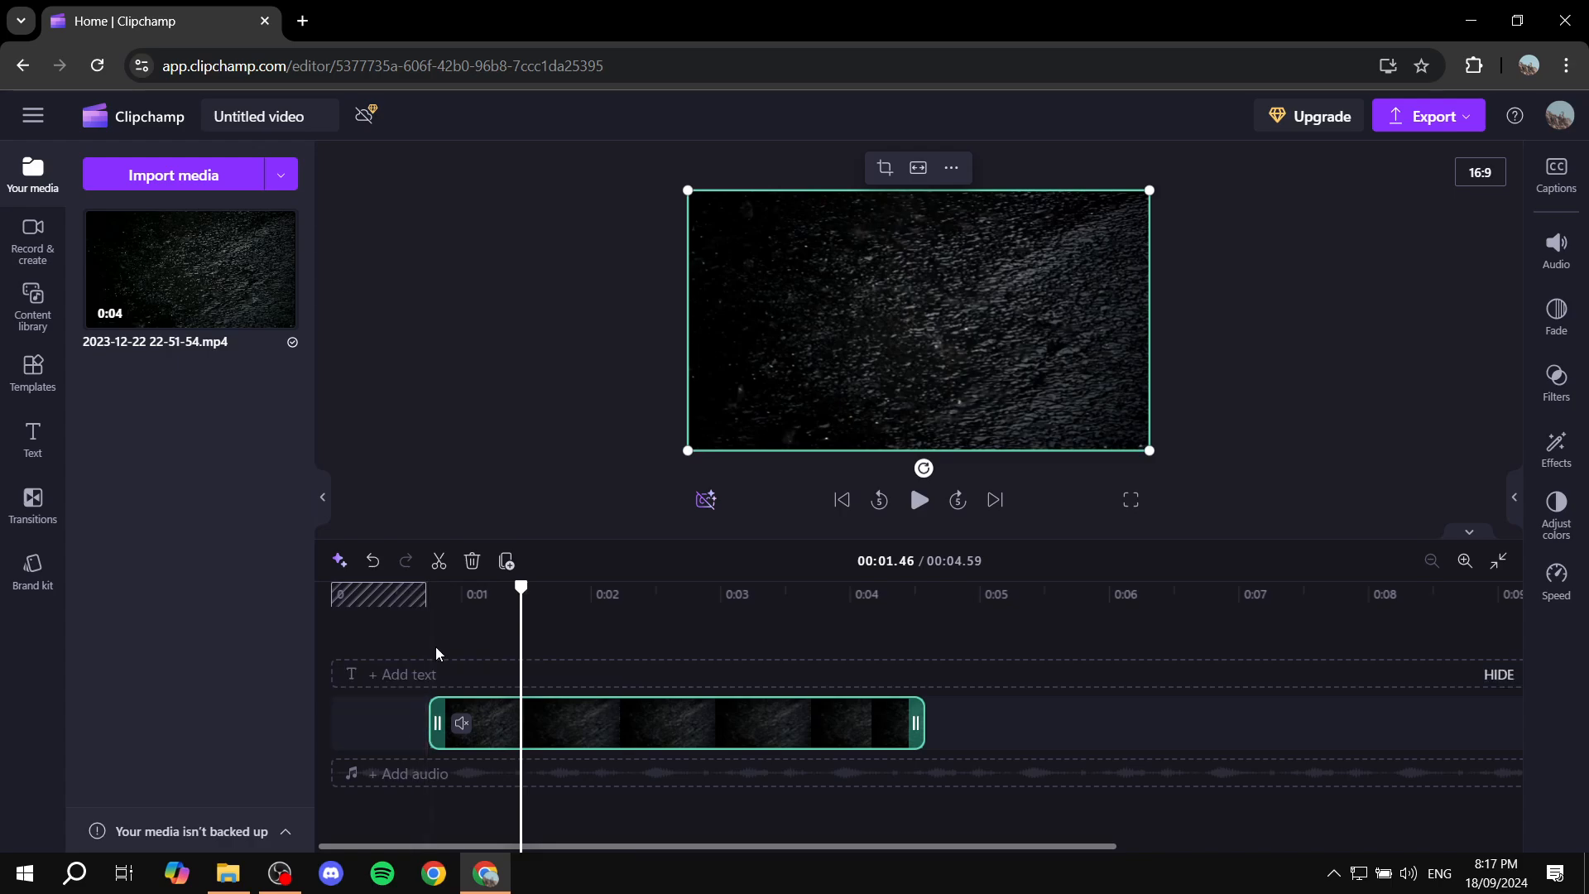
pyautogui.click(440, 603)
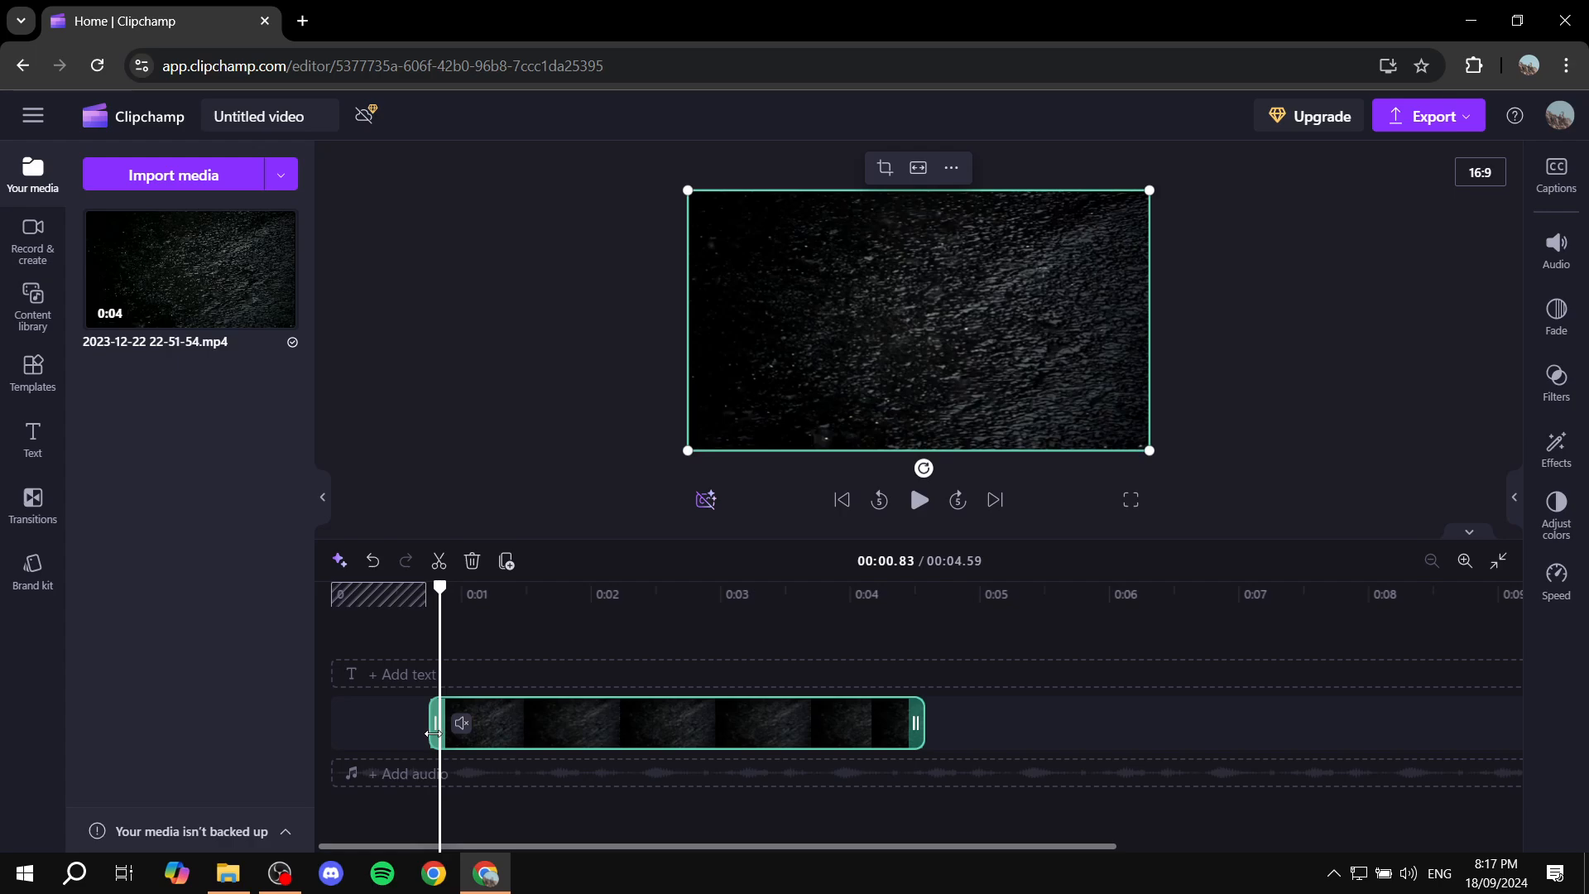
pyautogui.moveTo(433, 734); pyautogui.dragTo(288, 728)
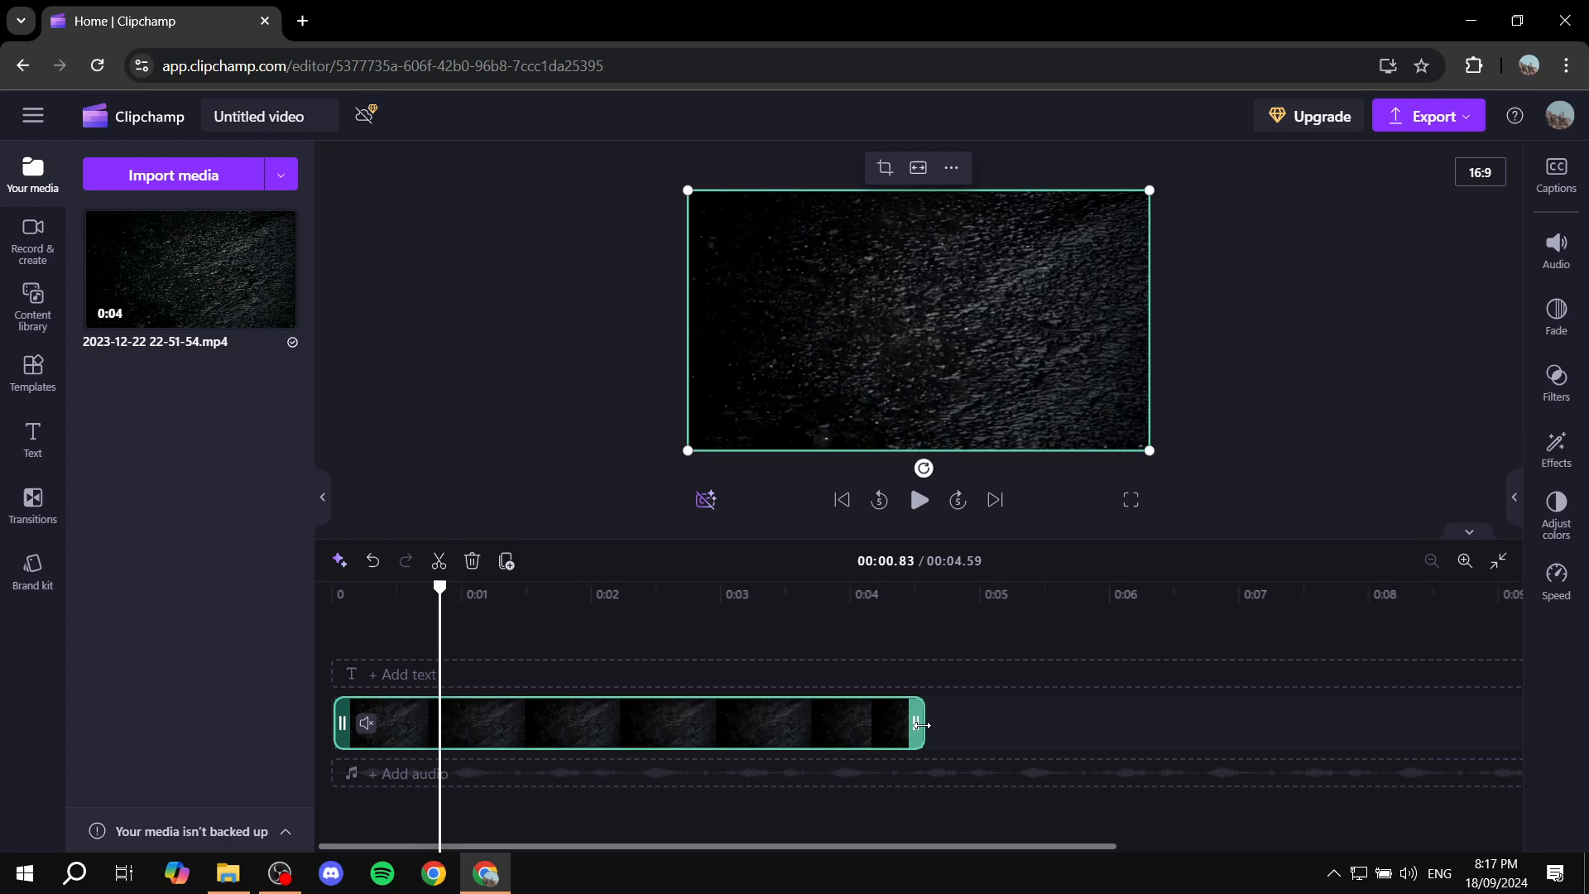
pyautogui.moveTo(921, 725); pyautogui.dragTo(977, 728)
# - Split the timeline clip at 00:01.19
pyautogui.click(513, 627)
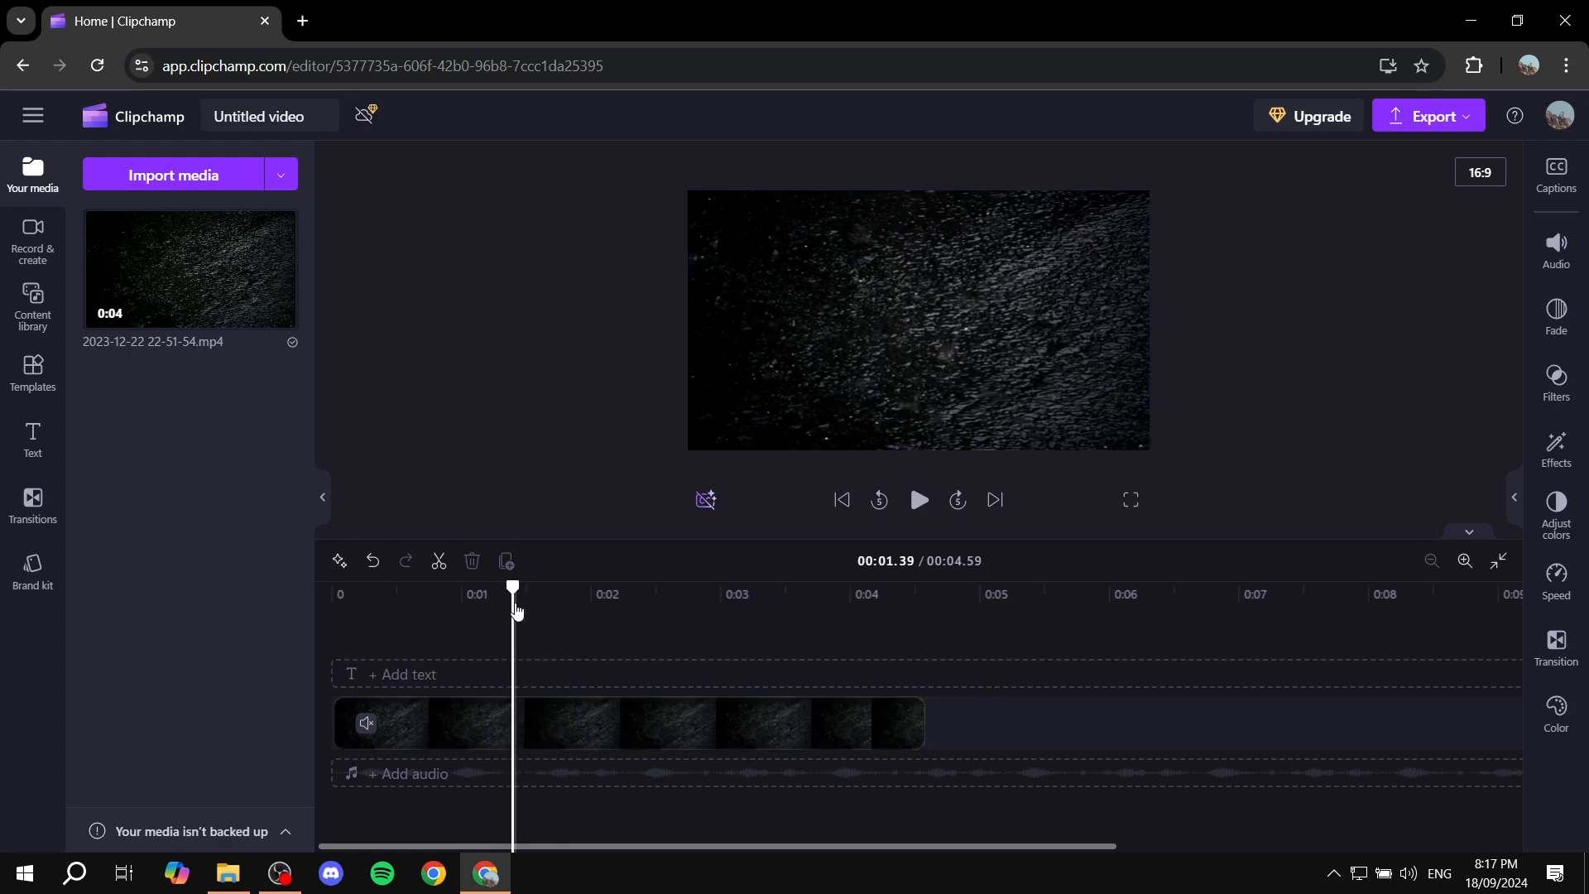
pyautogui.click(593, 629)
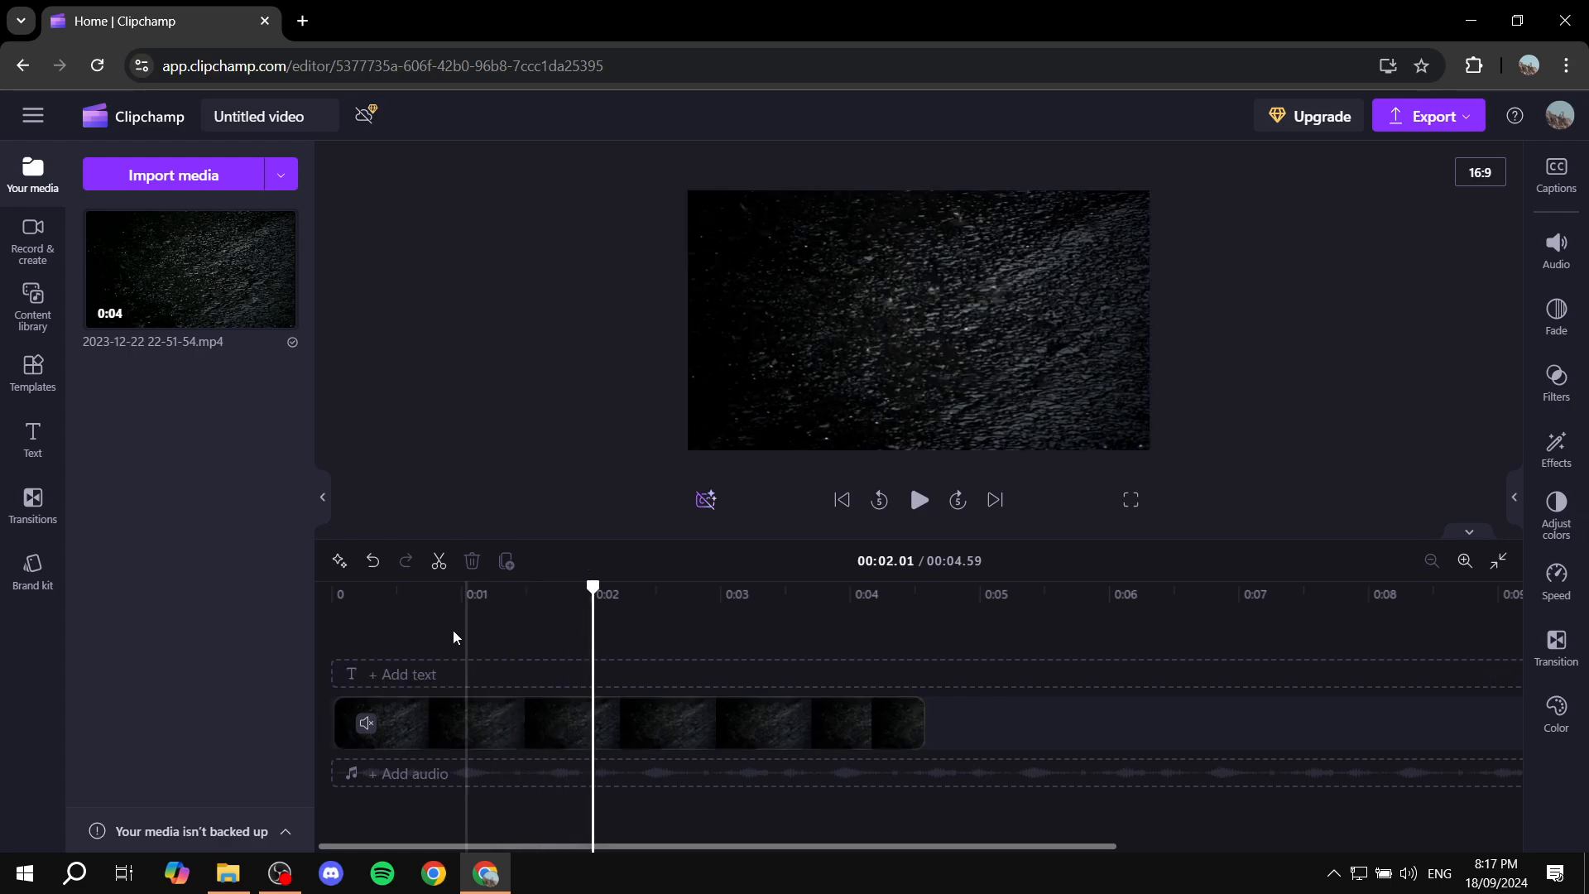
pyautogui.click(556, 724)
pyautogui.click(514, 609)
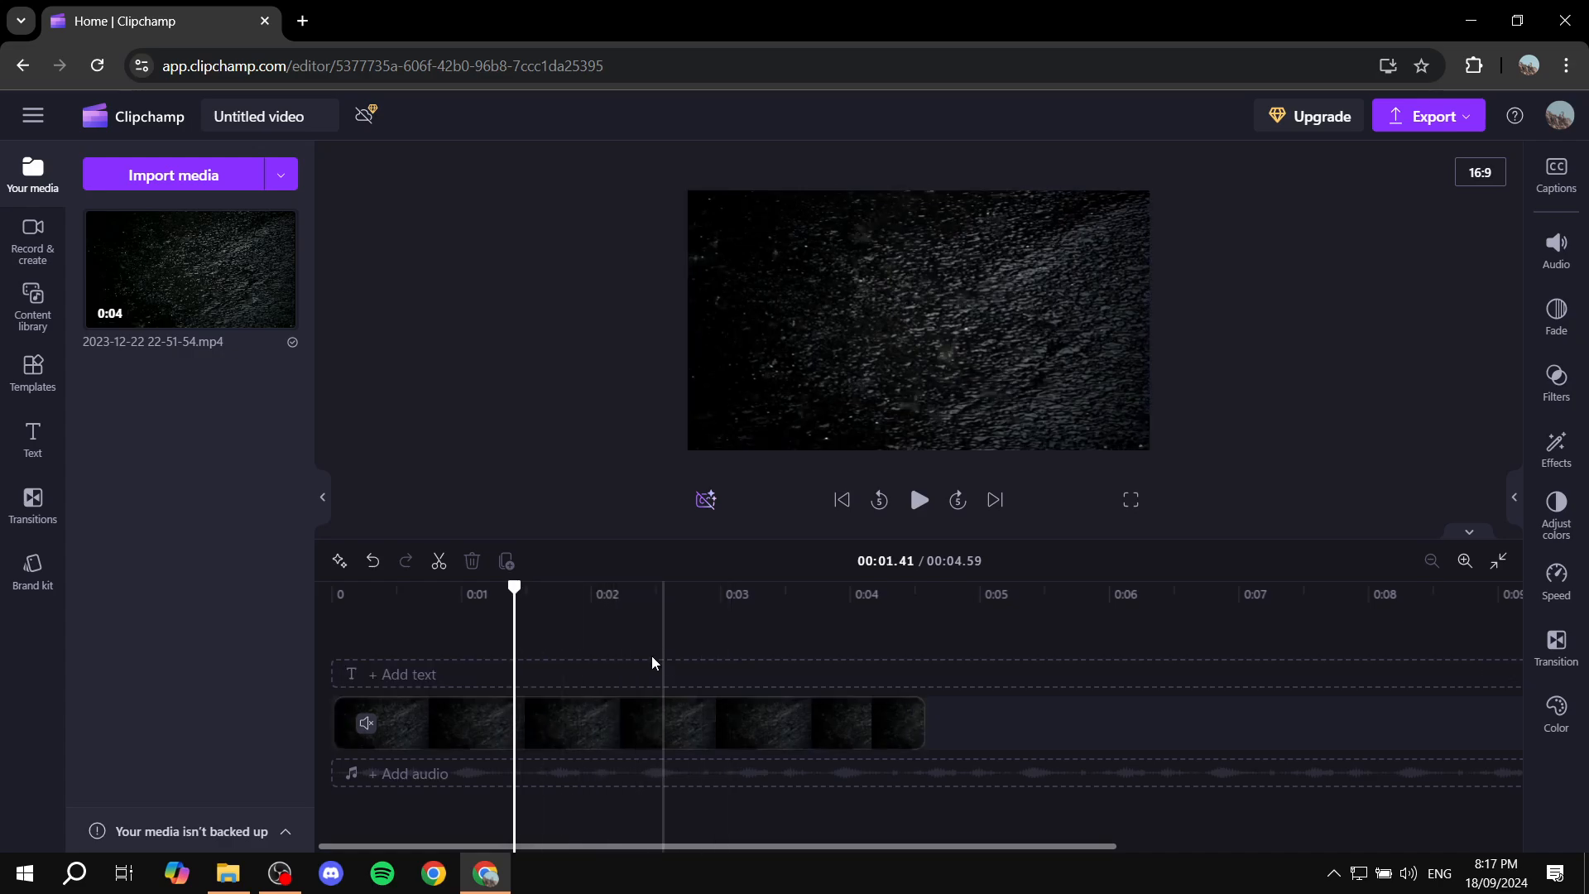
pyautogui.click(439, 579)
pyautogui.click(521, 728)
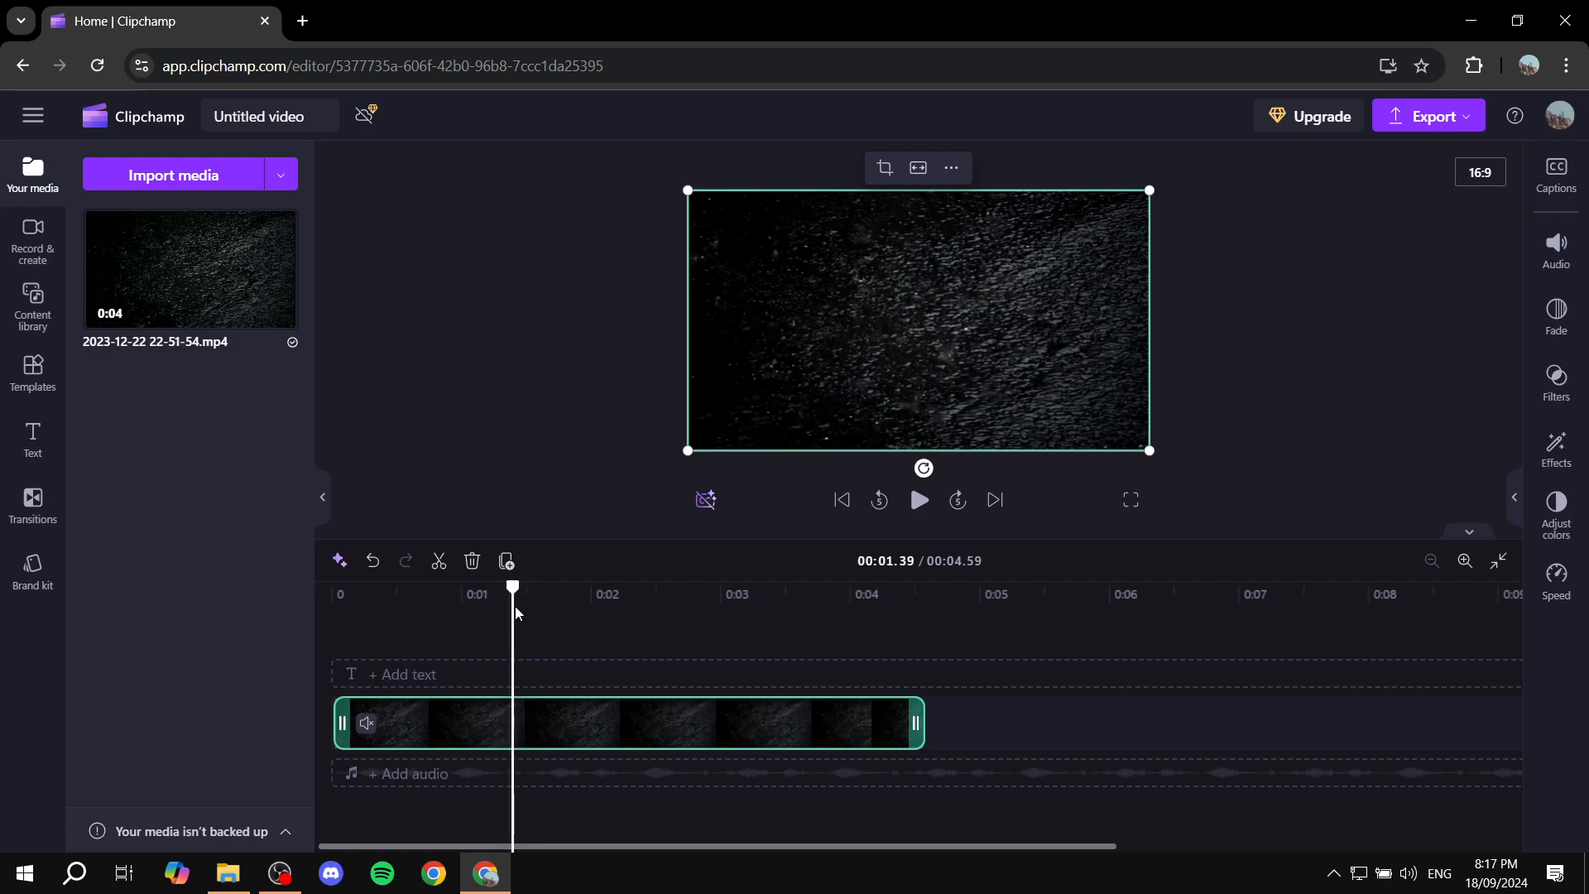
pyautogui.moveTo(515, 602)
pyautogui.mouseDown()
pyautogui.moveTo(642, 600)
pyautogui.moveTo(486, 589)
pyautogui.mouseUp()
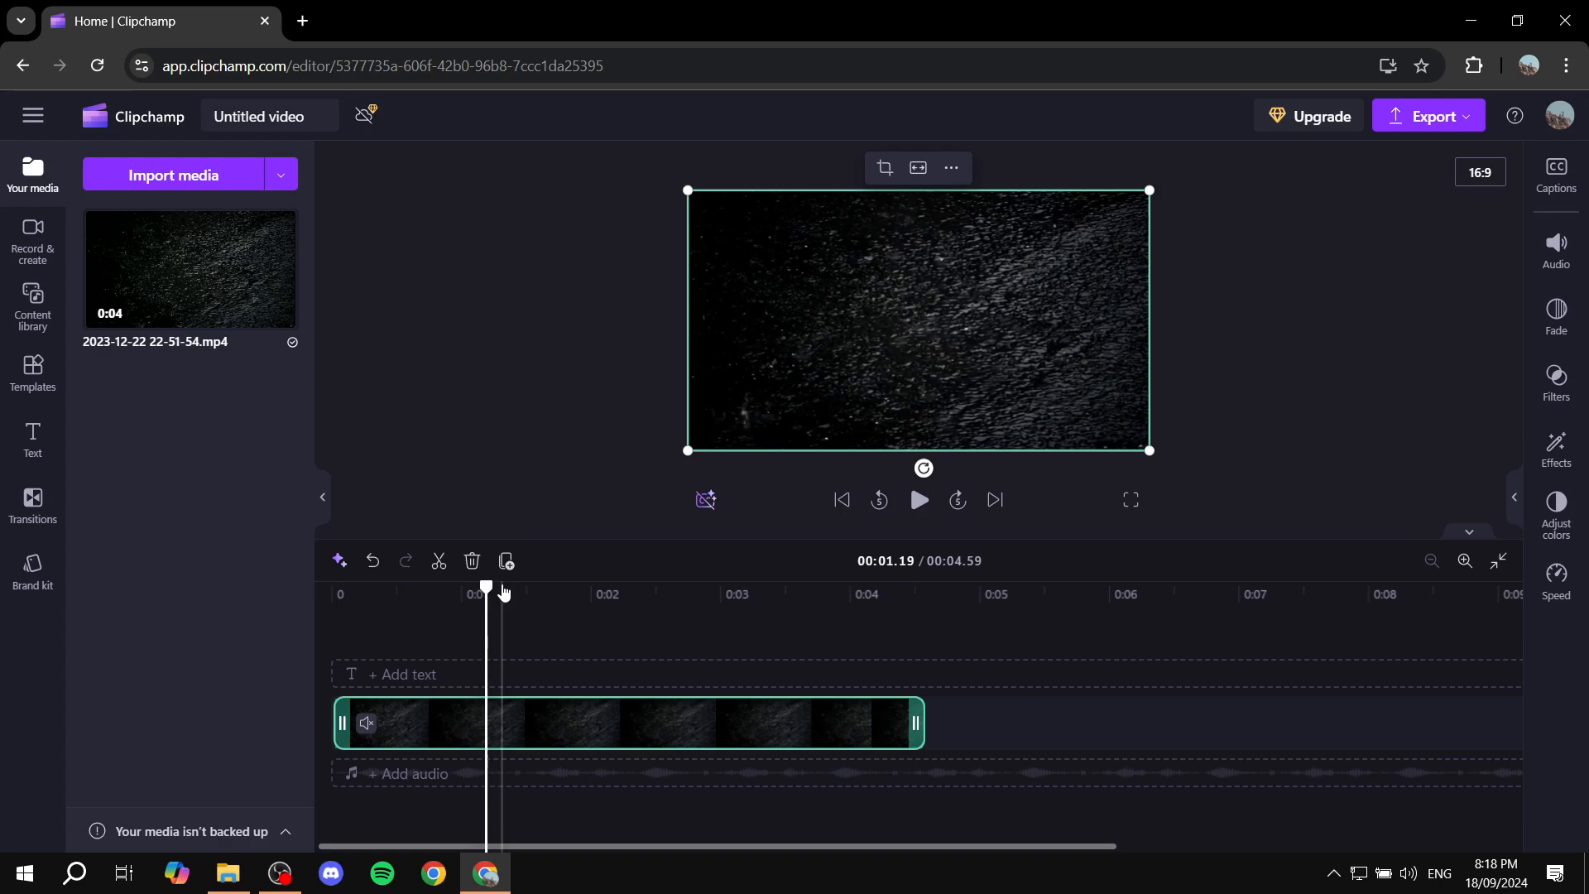
pyautogui.click(439, 562)
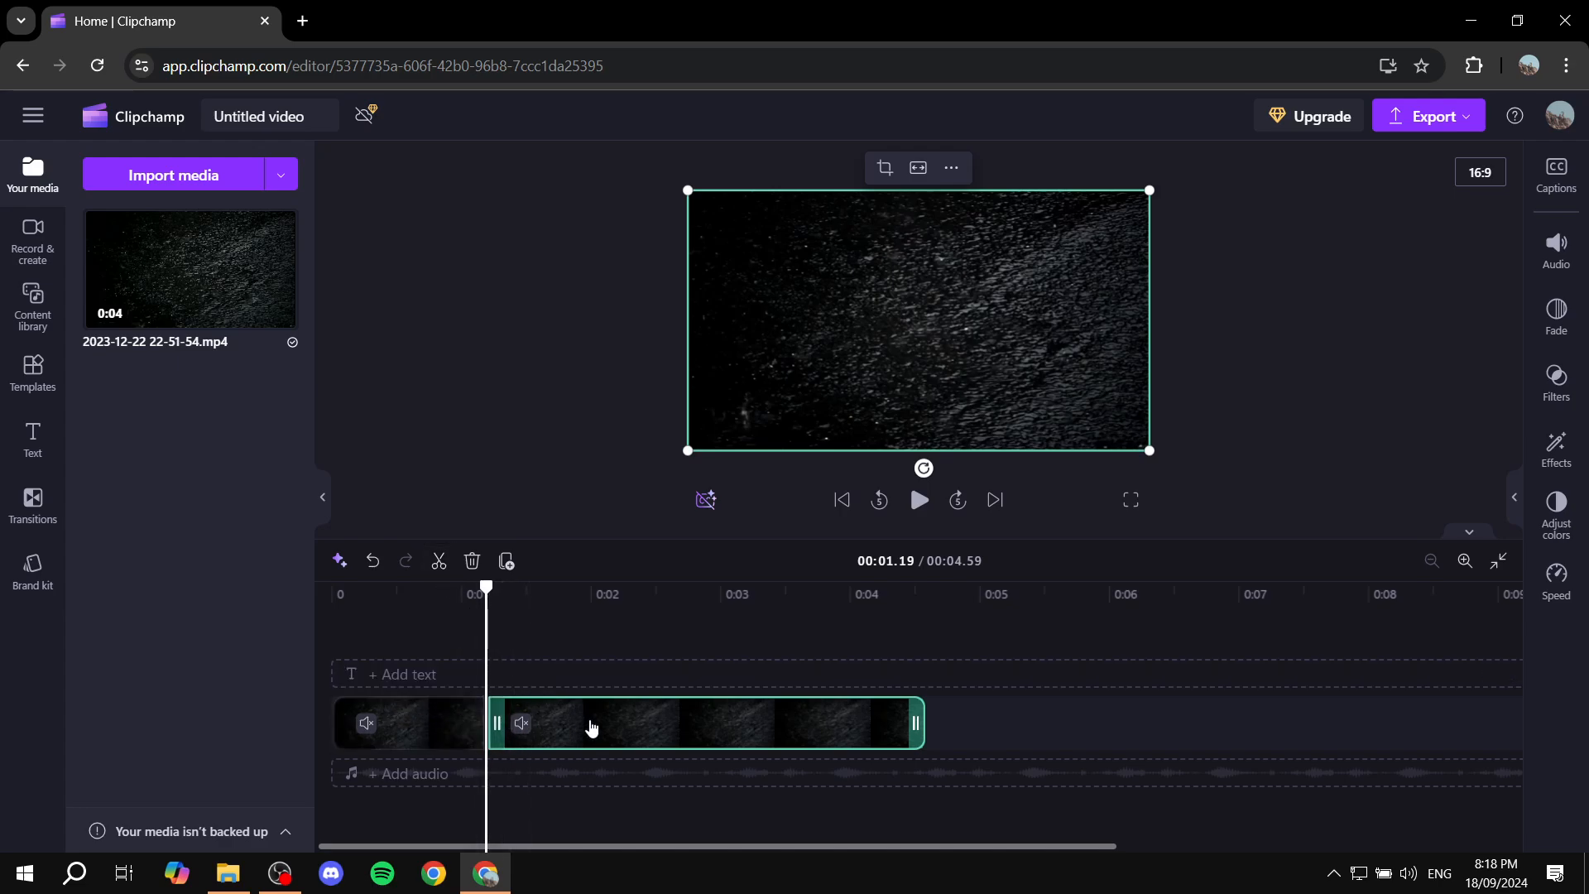
# - Split the longer second piece of the clip at 00:02.03
pyautogui.click(402, 736)
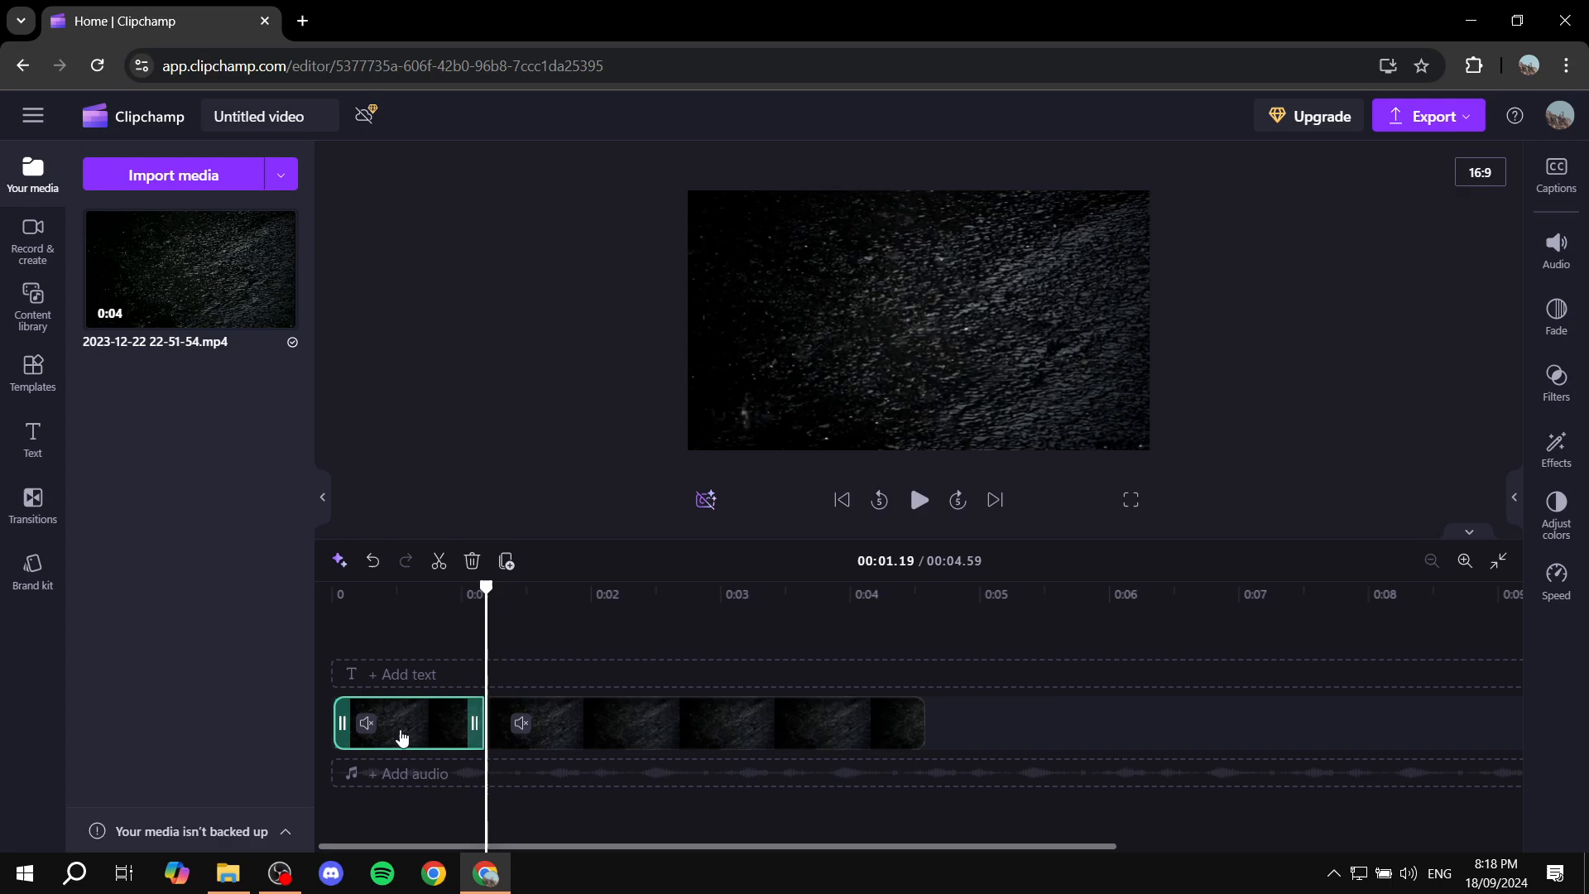
pyautogui.click(542, 712)
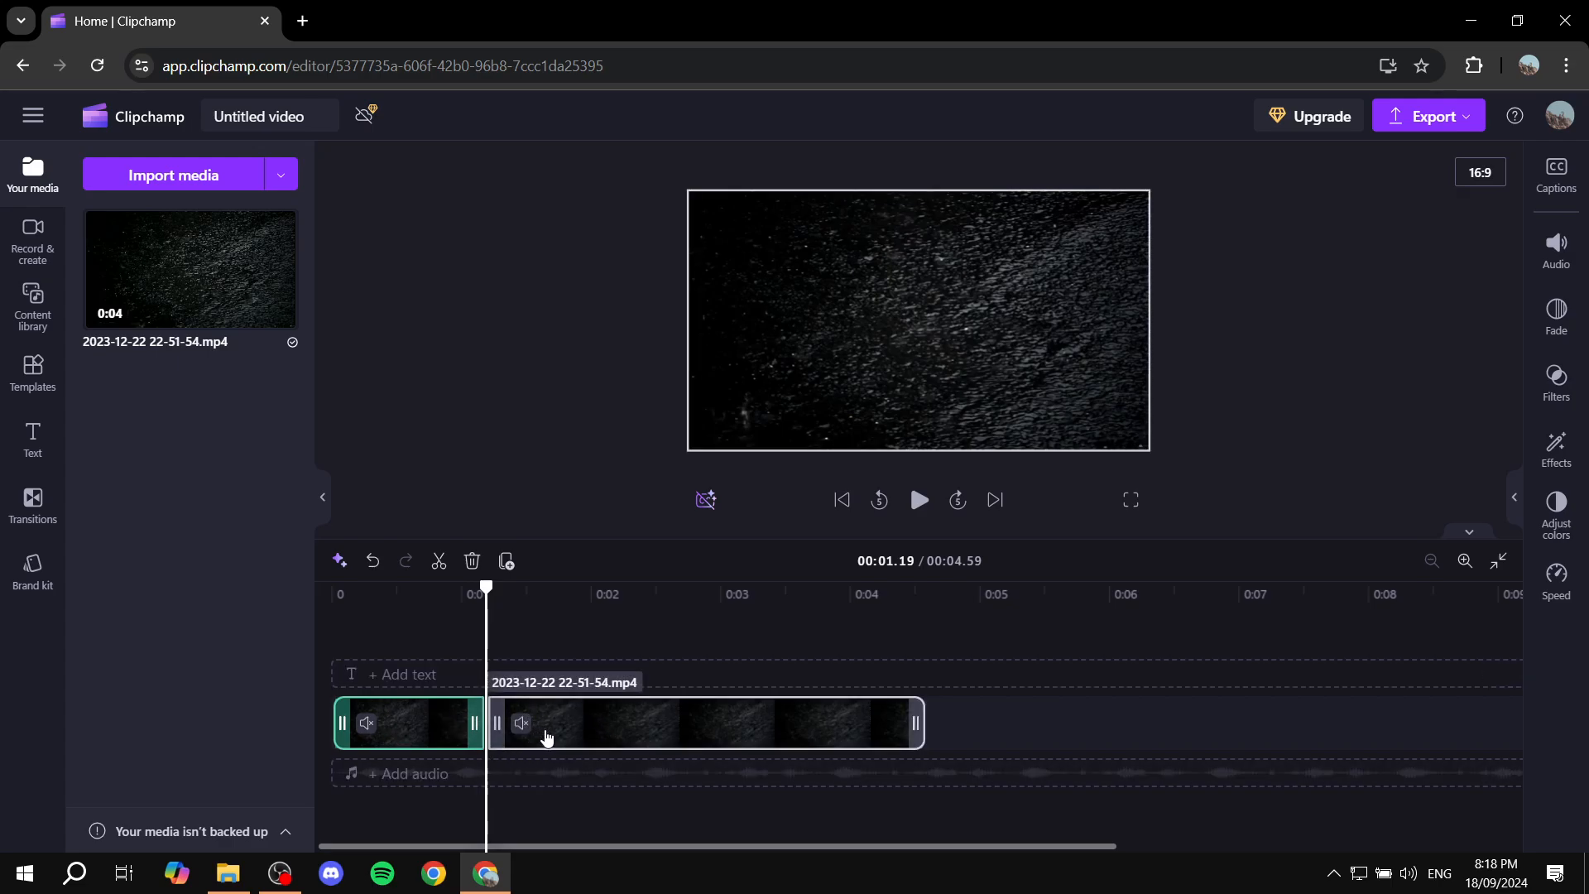
pyautogui.click(492, 612)
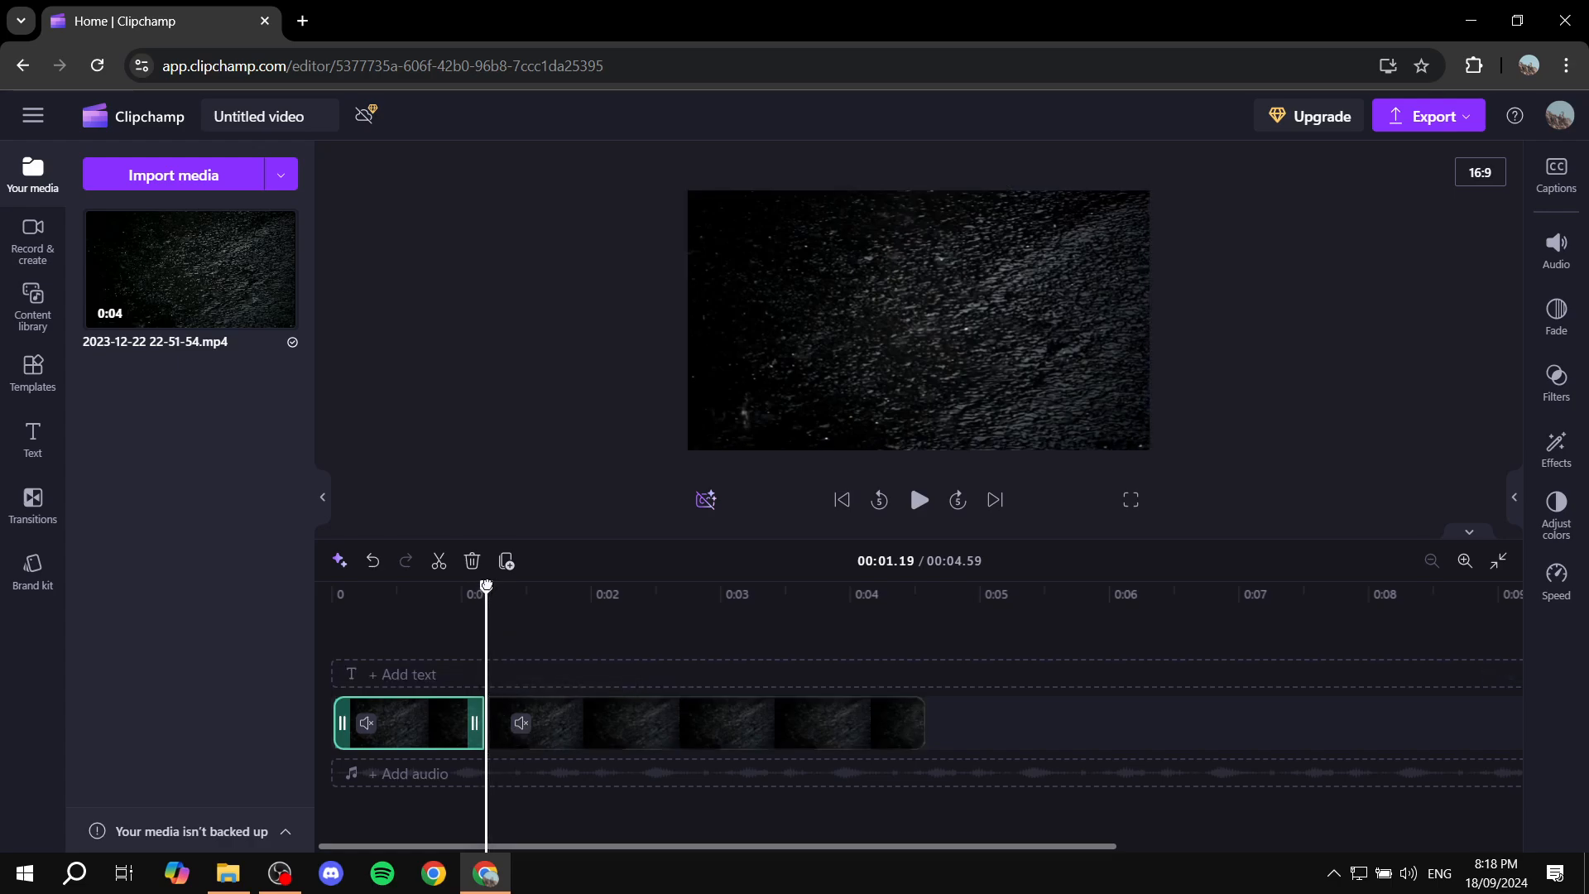
pyautogui.moveTo(486, 587); pyautogui.dragTo(594, 588)
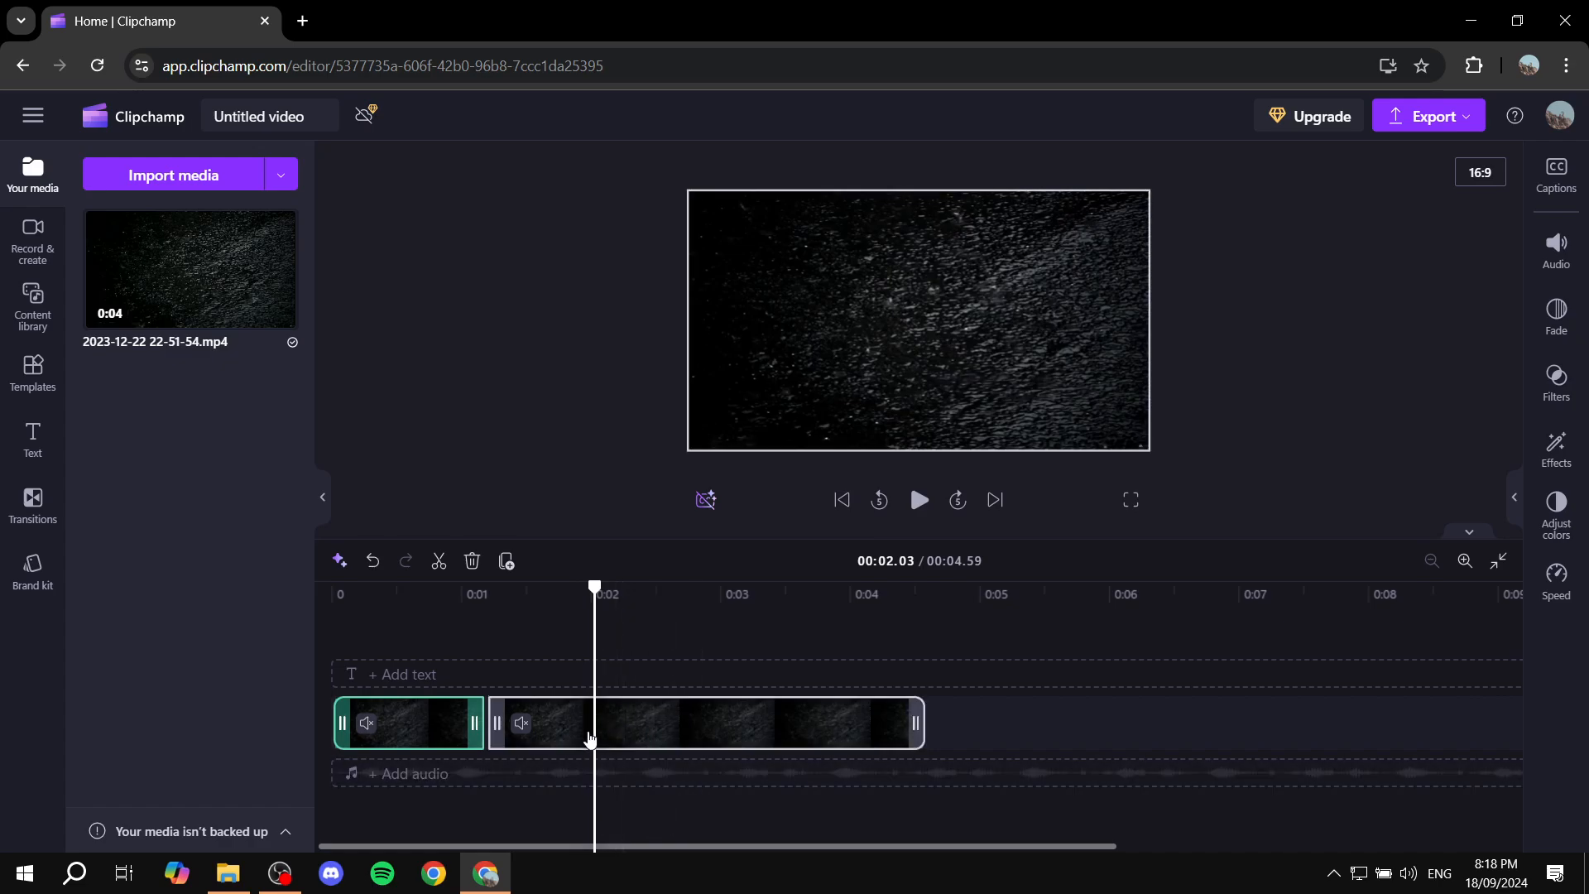
pyautogui.click(620, 727)
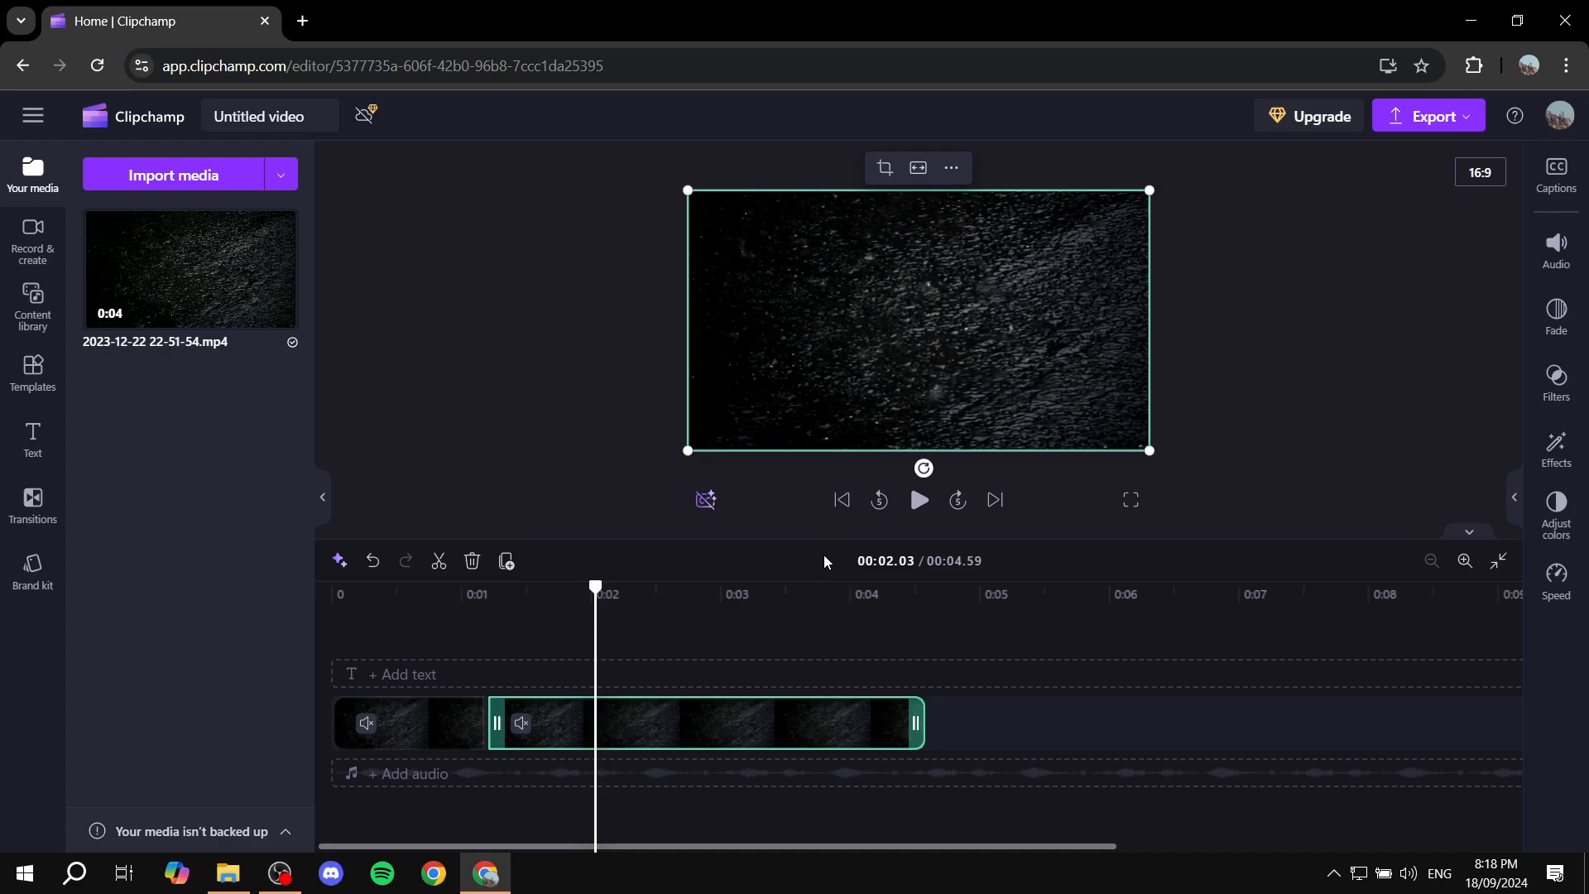
pyautogui.press('s')
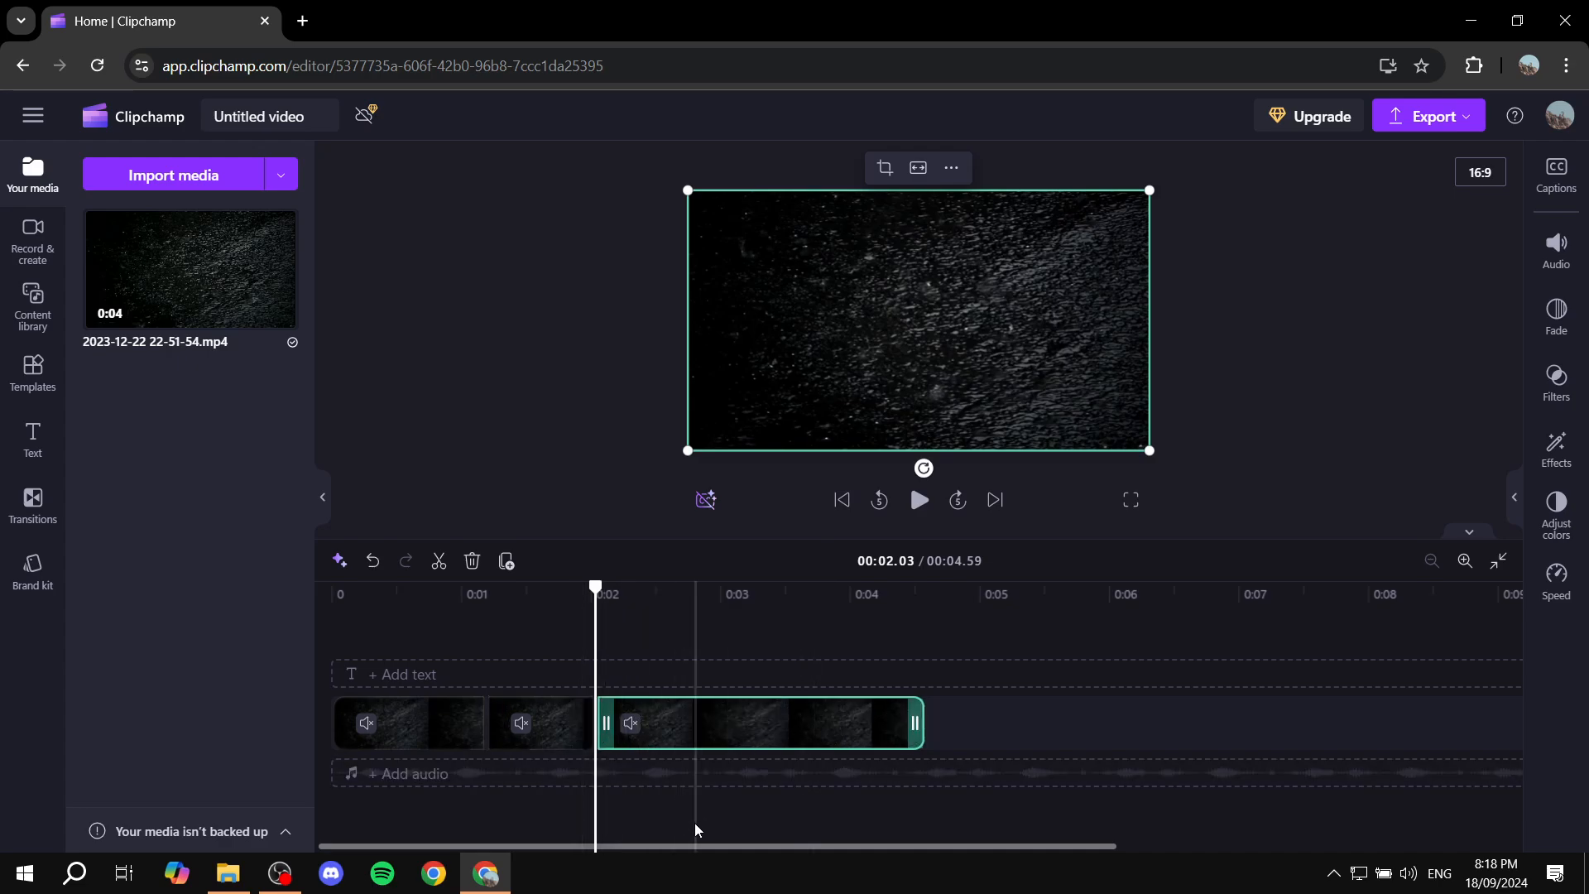
# - Delete the short middle piece between the two cuts
pyautogui.click(554, 727)
pyautogui.click(439, 736)
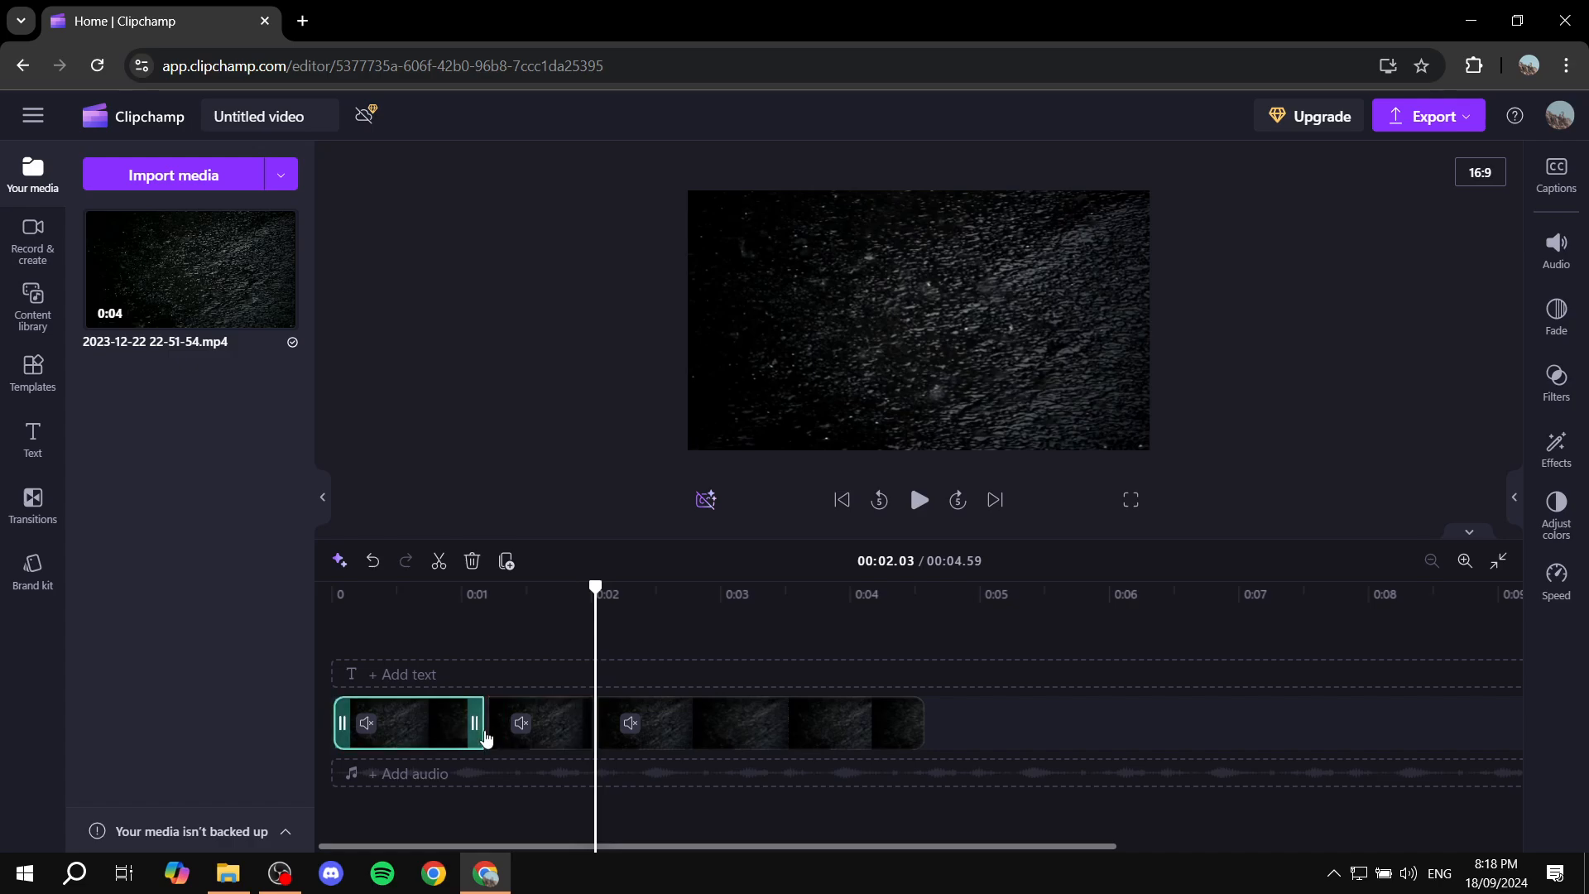
pyautogui.click(699, 727)
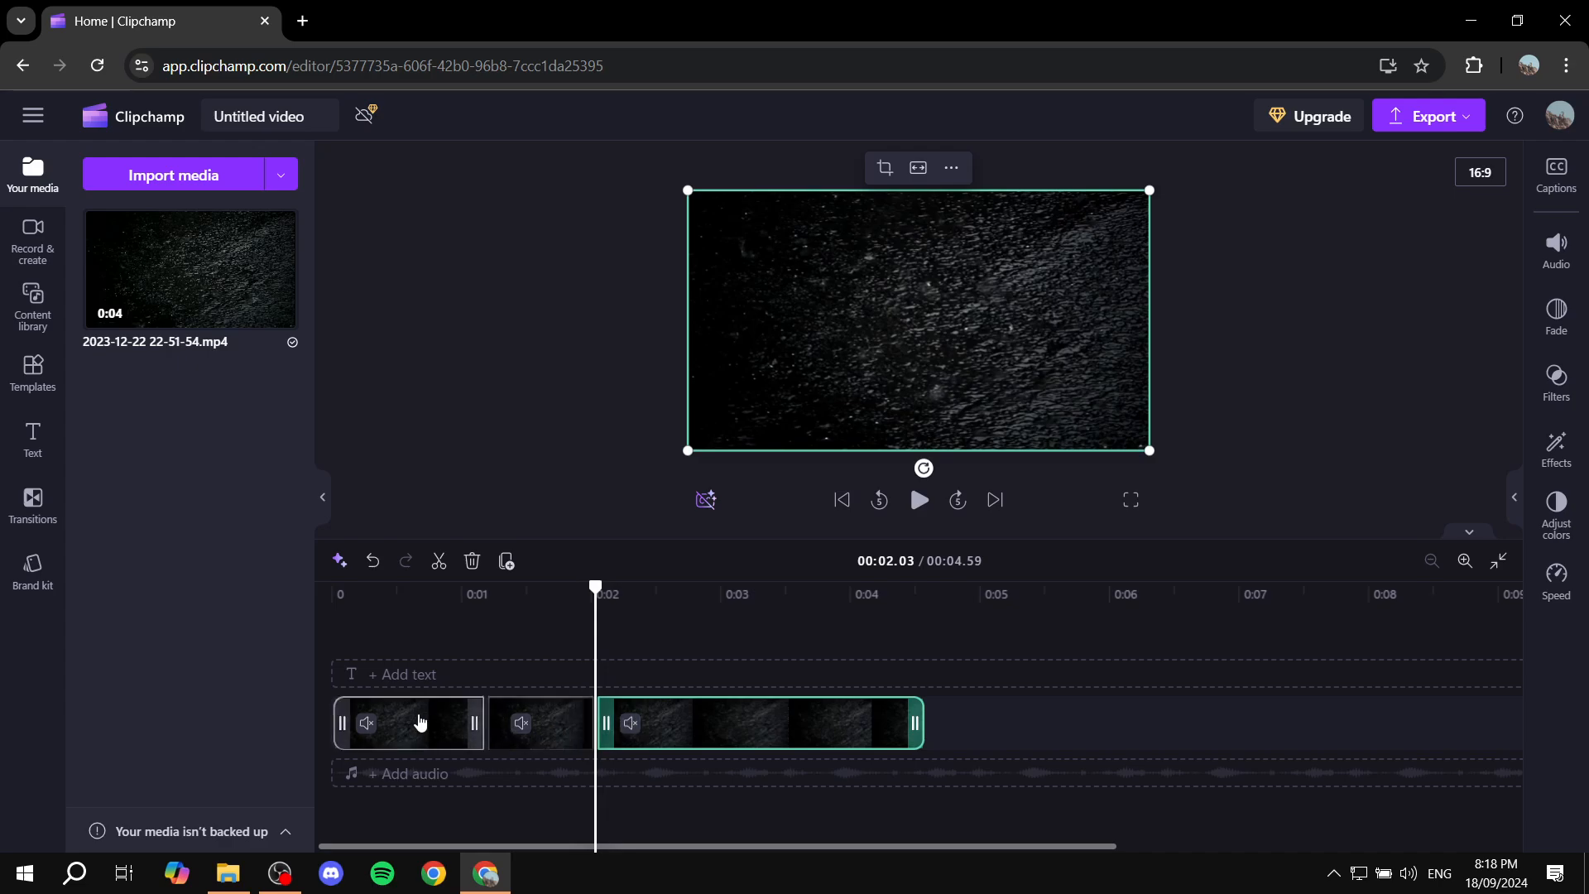
pyautogui.click(513, 727)
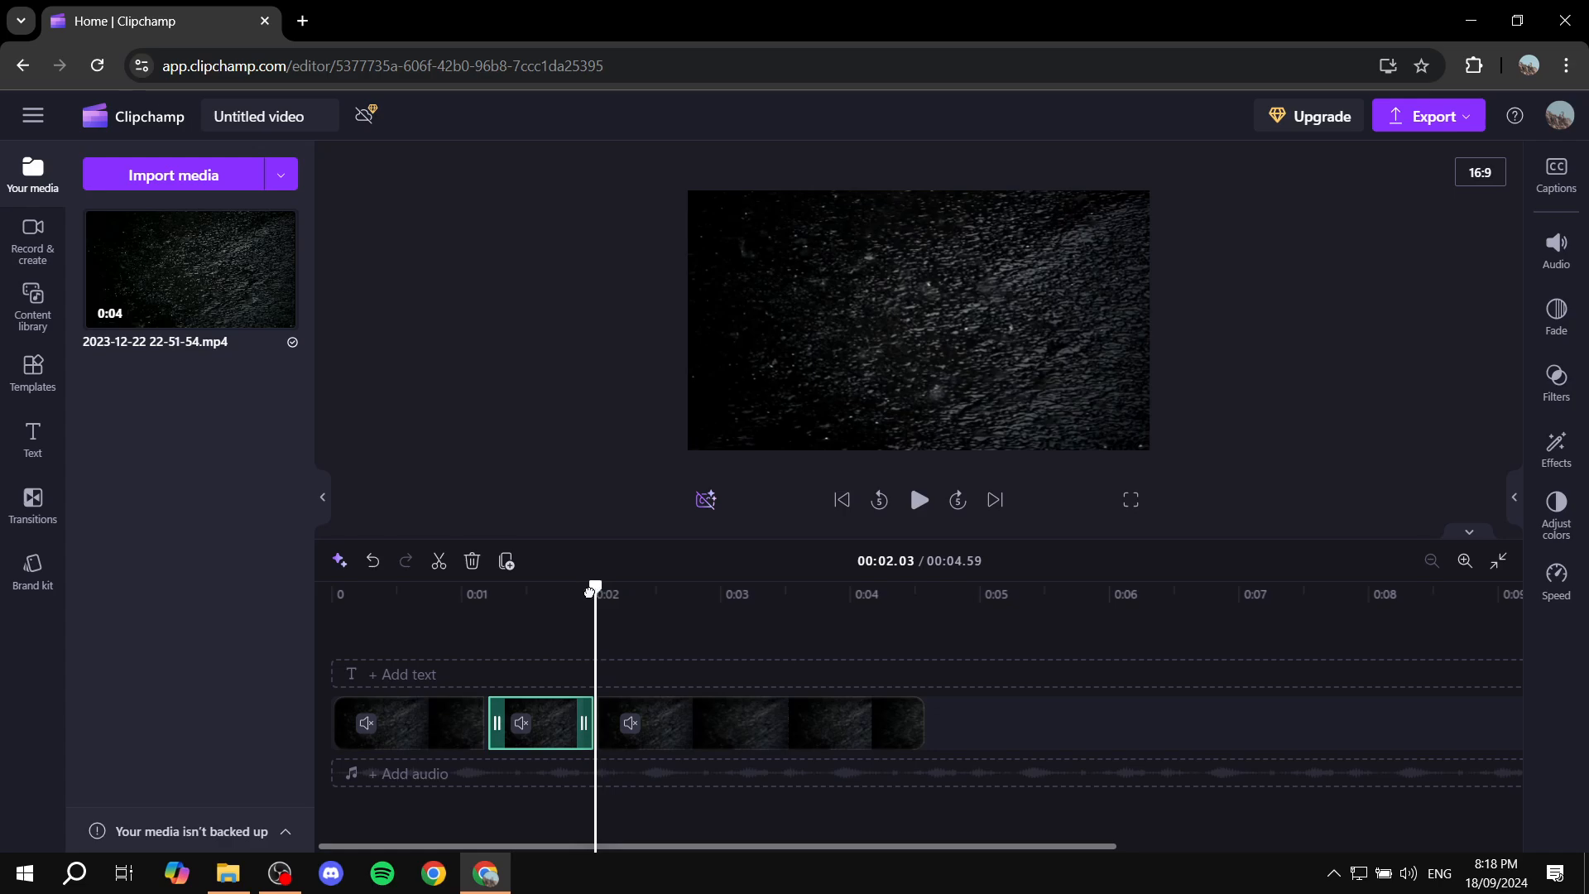
pyautogui.moveTo(594, 588)
pyautogui.mouseDown()
pyautogui.moveTo(486, 590)
pyautogui.moveTo(577, 589)
pyautogui.mouseUp()
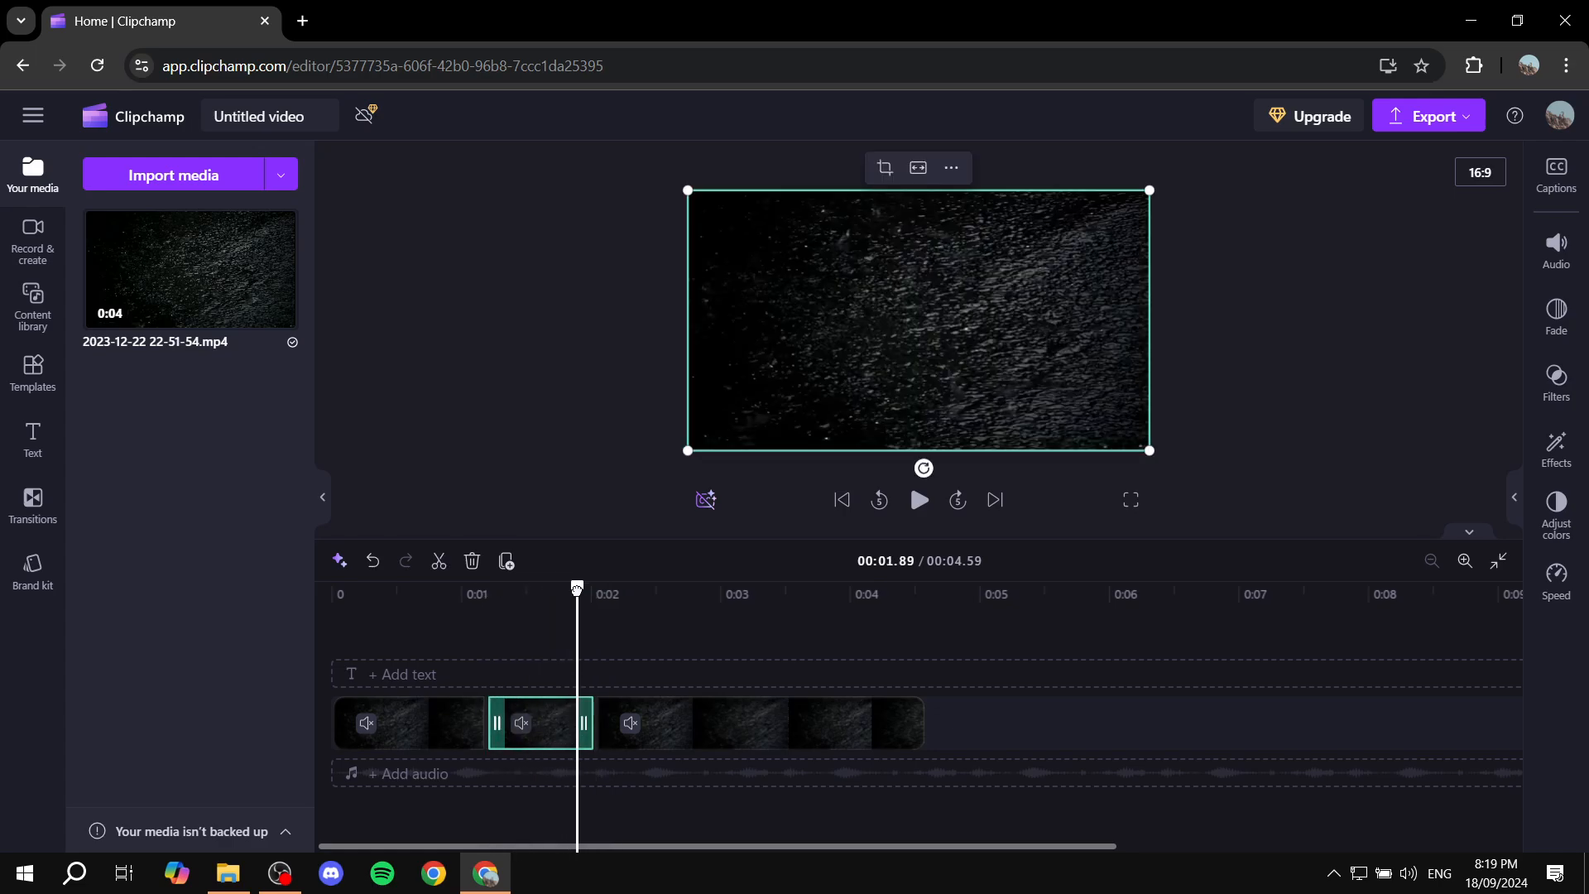
pyautogui.rightClick(544, 746)
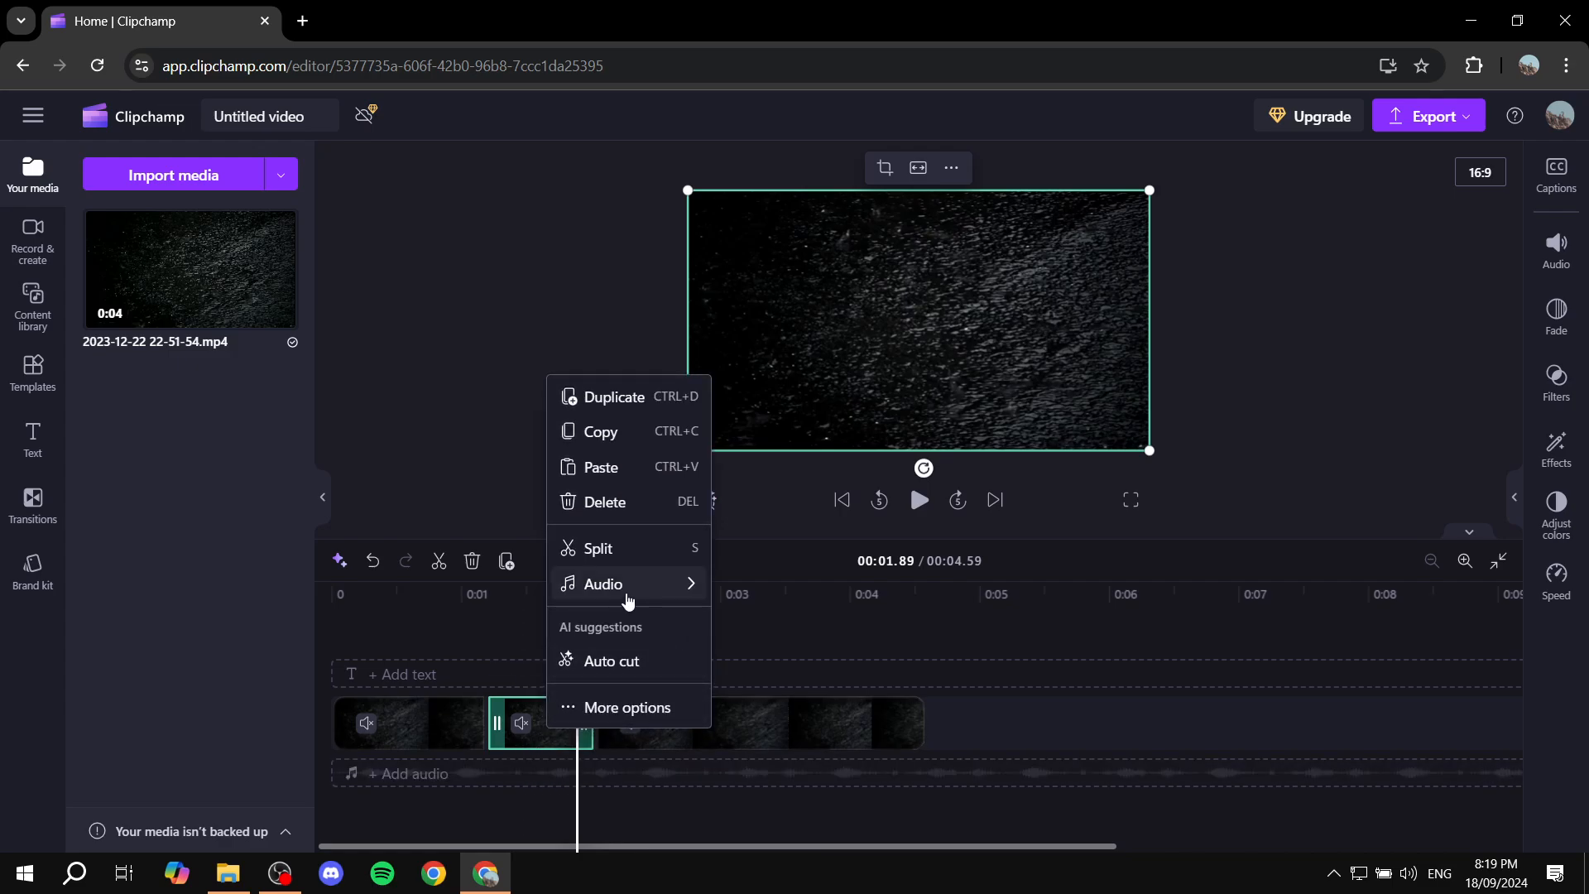
pyautogui.click(617, 503)
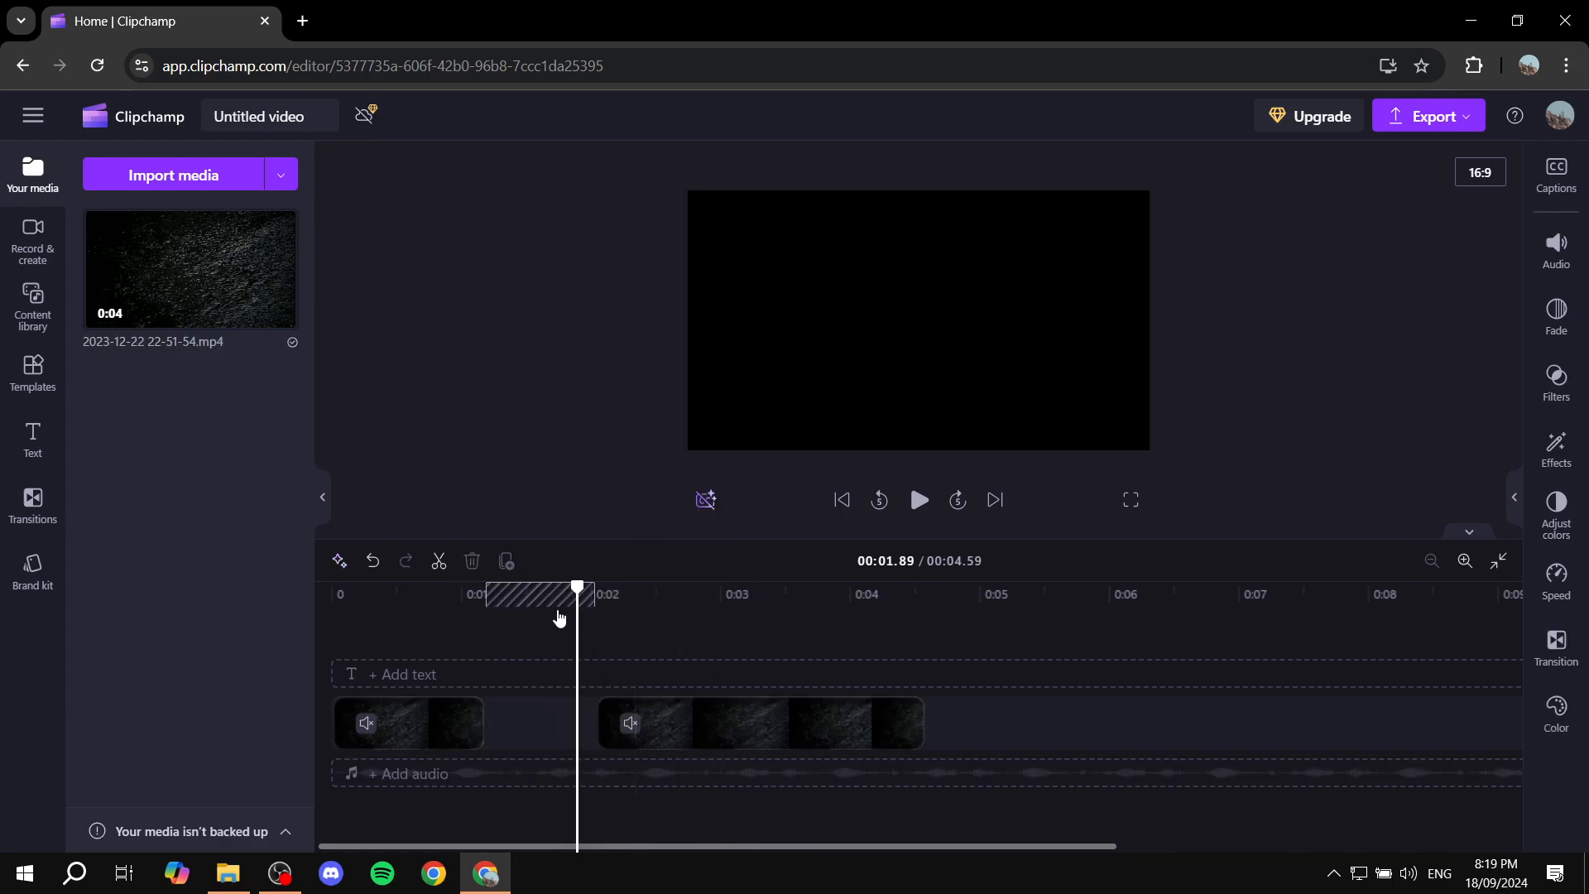
# - Remove the empty gap between the two remaining clips so they sit back to back
pyautogui.click(422, 735)
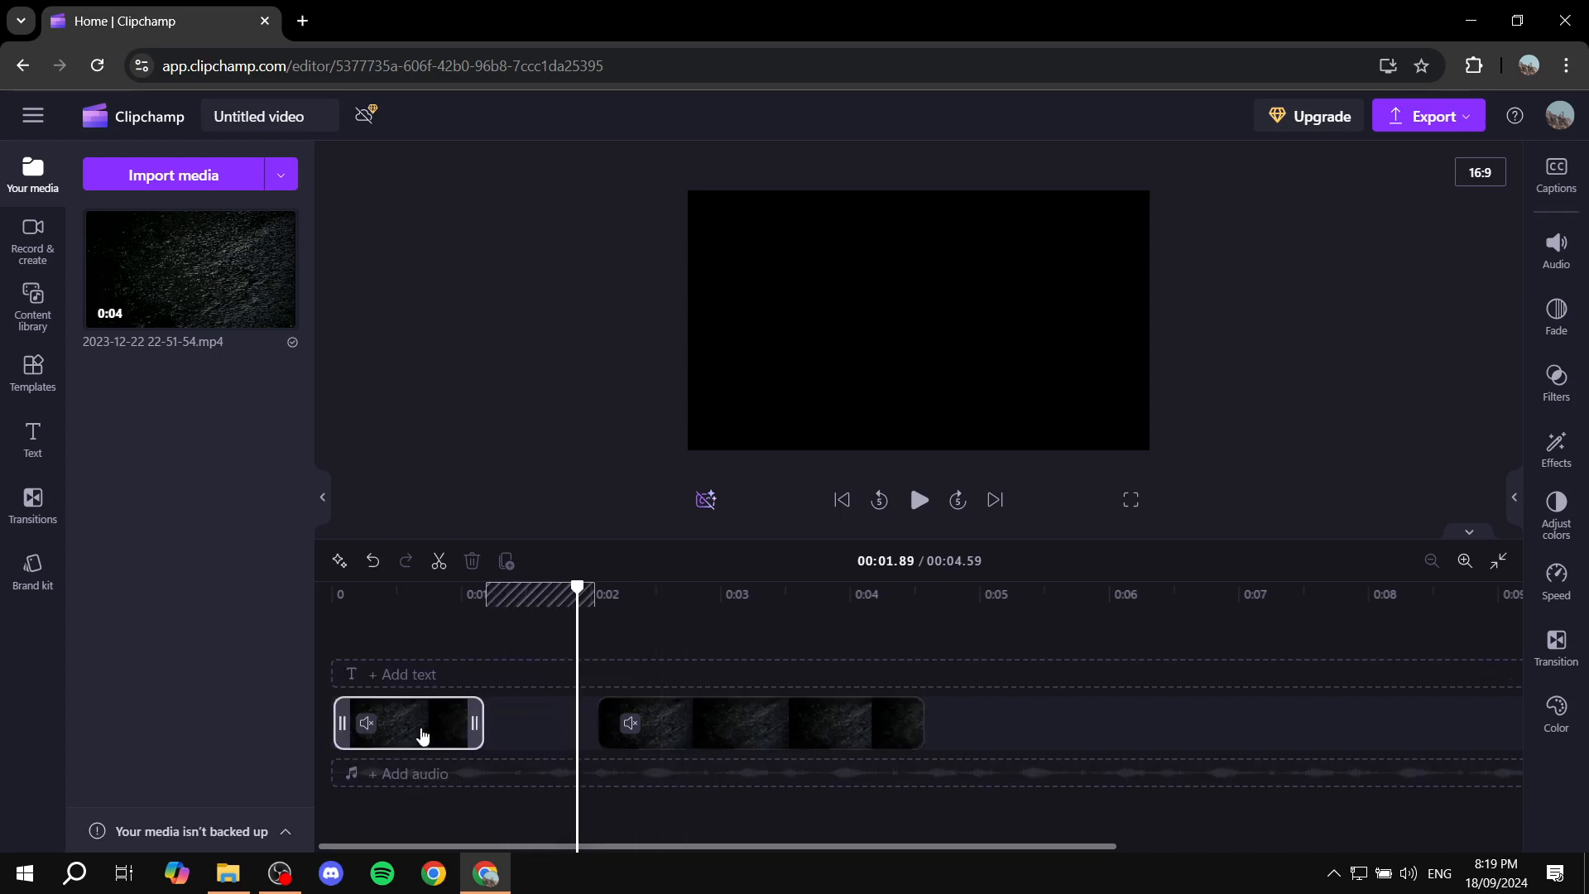
pyautogui.click(383, 633)
pyautogui.click(663, 633)
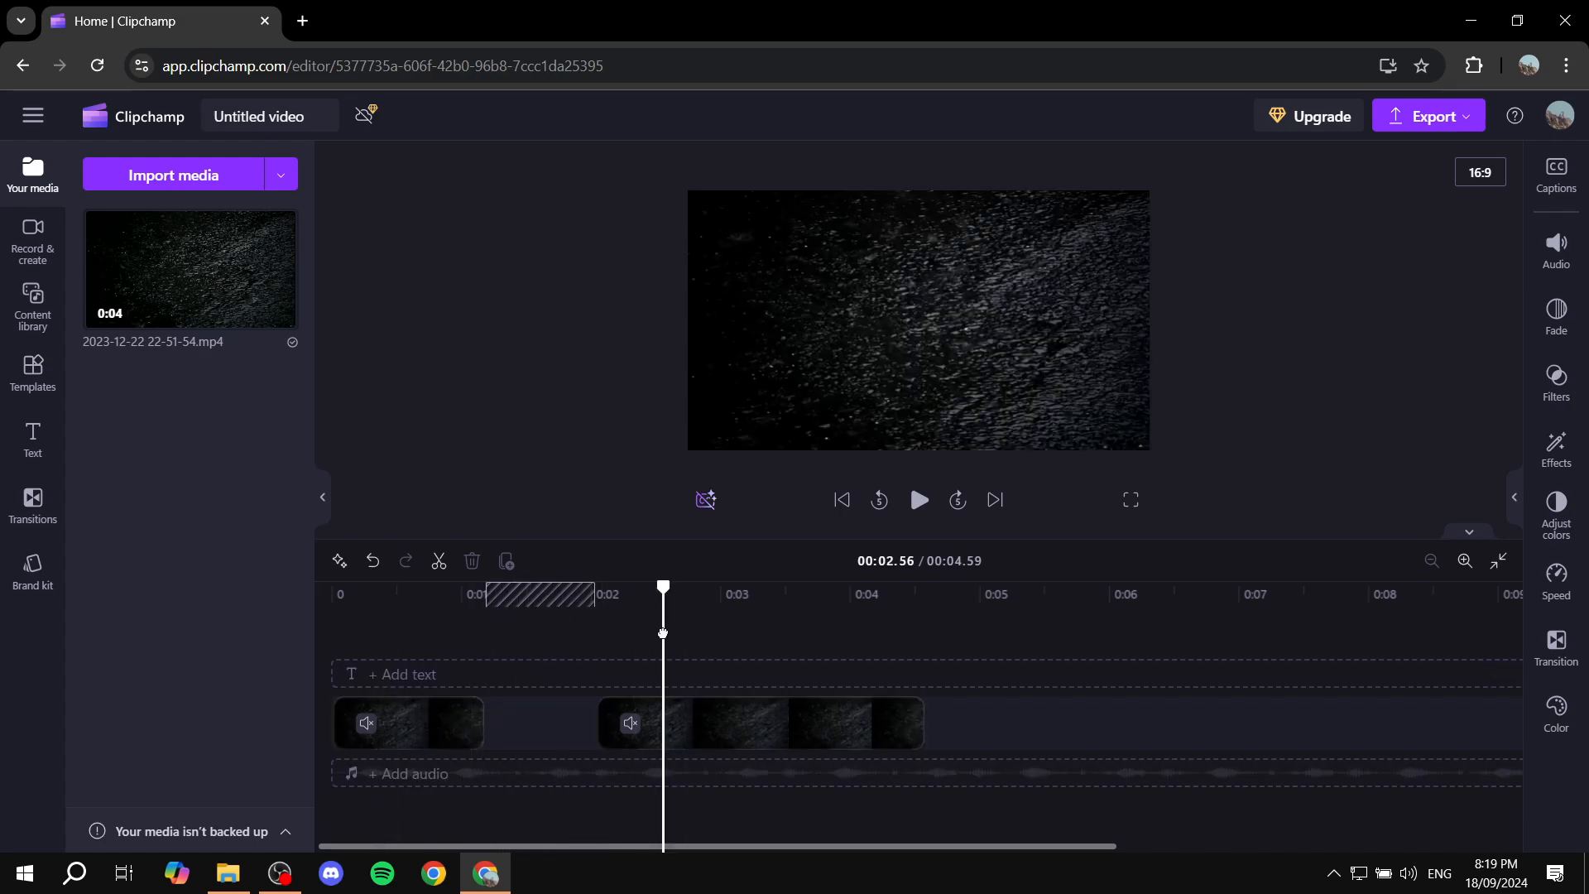
pyautogui.click(427, 618)
pyautogui.moveTo(541, 735)
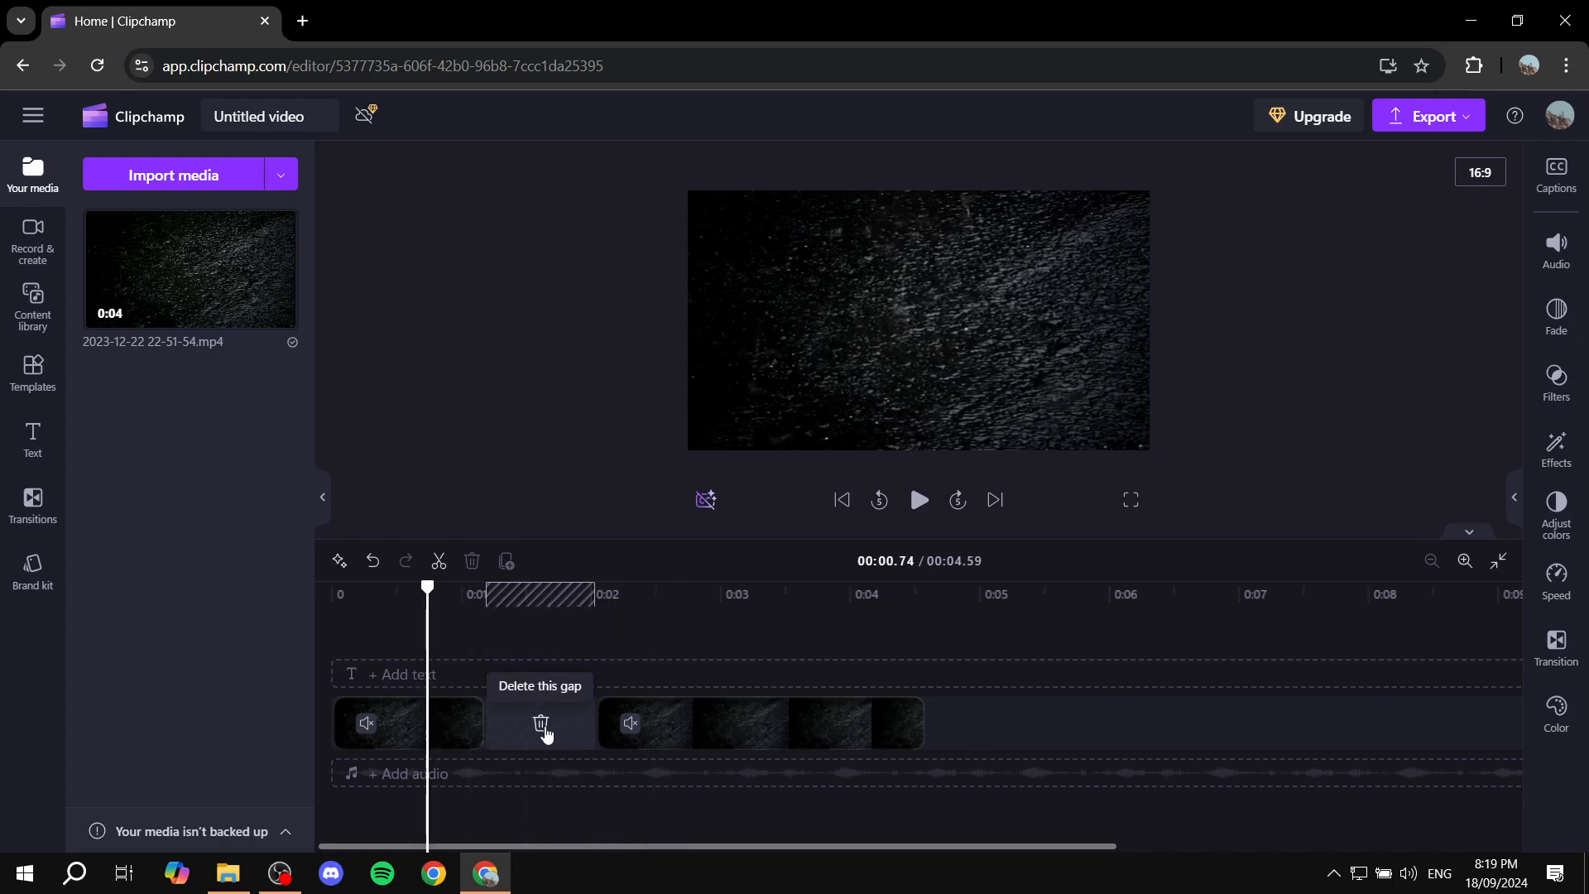
pyautogui.click(541, 730)
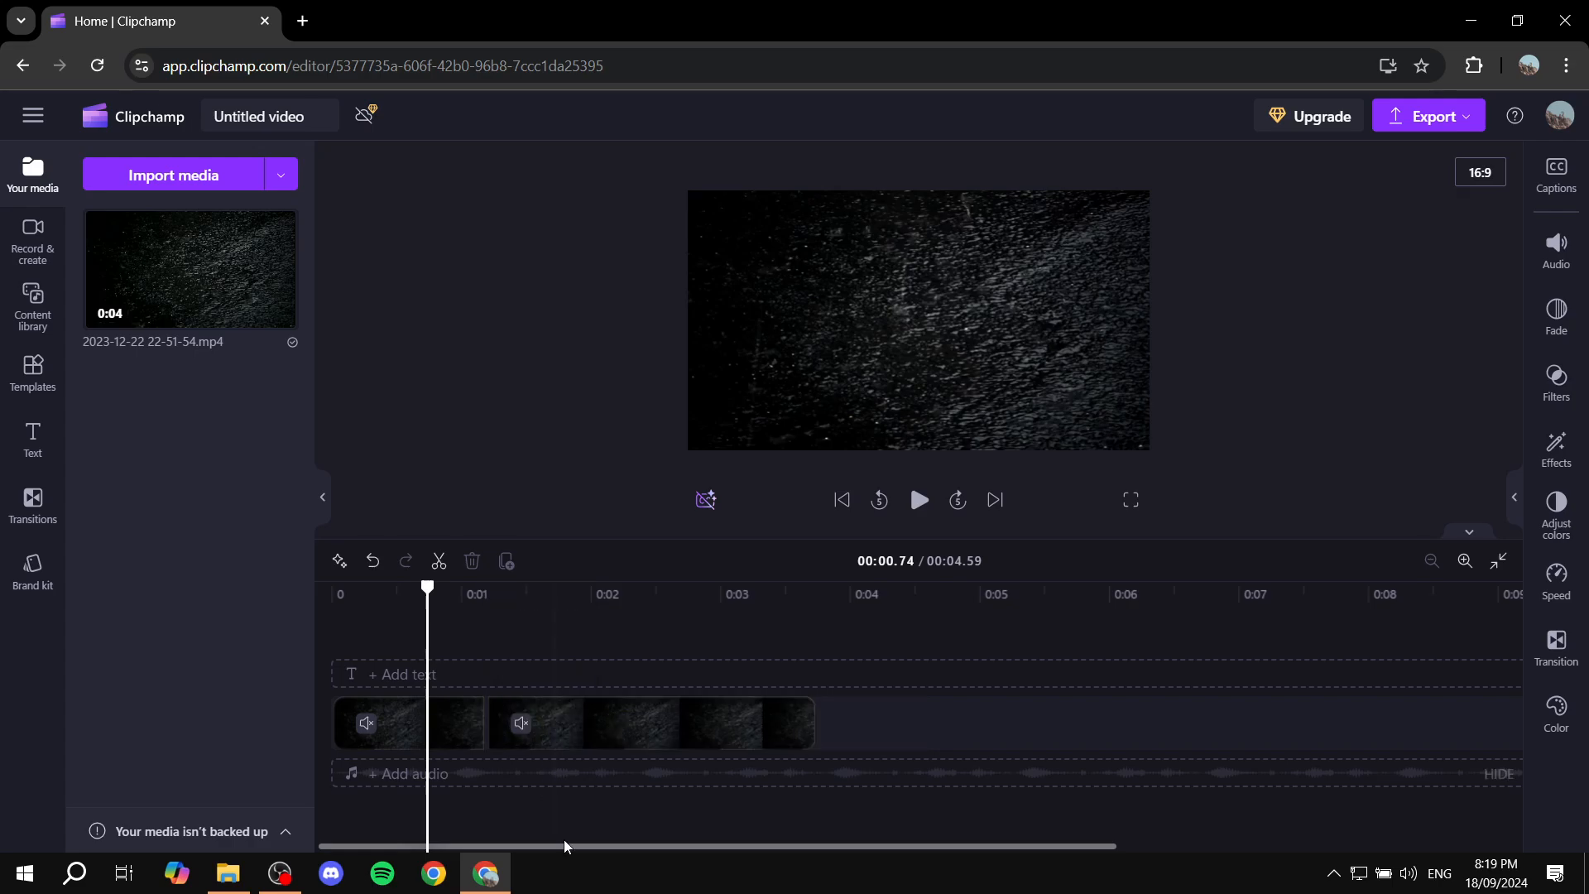
# - Play back the timeline across the join between the two clips to check the cut
pyautogui.click(457, 621)
pyautogui.press('space')
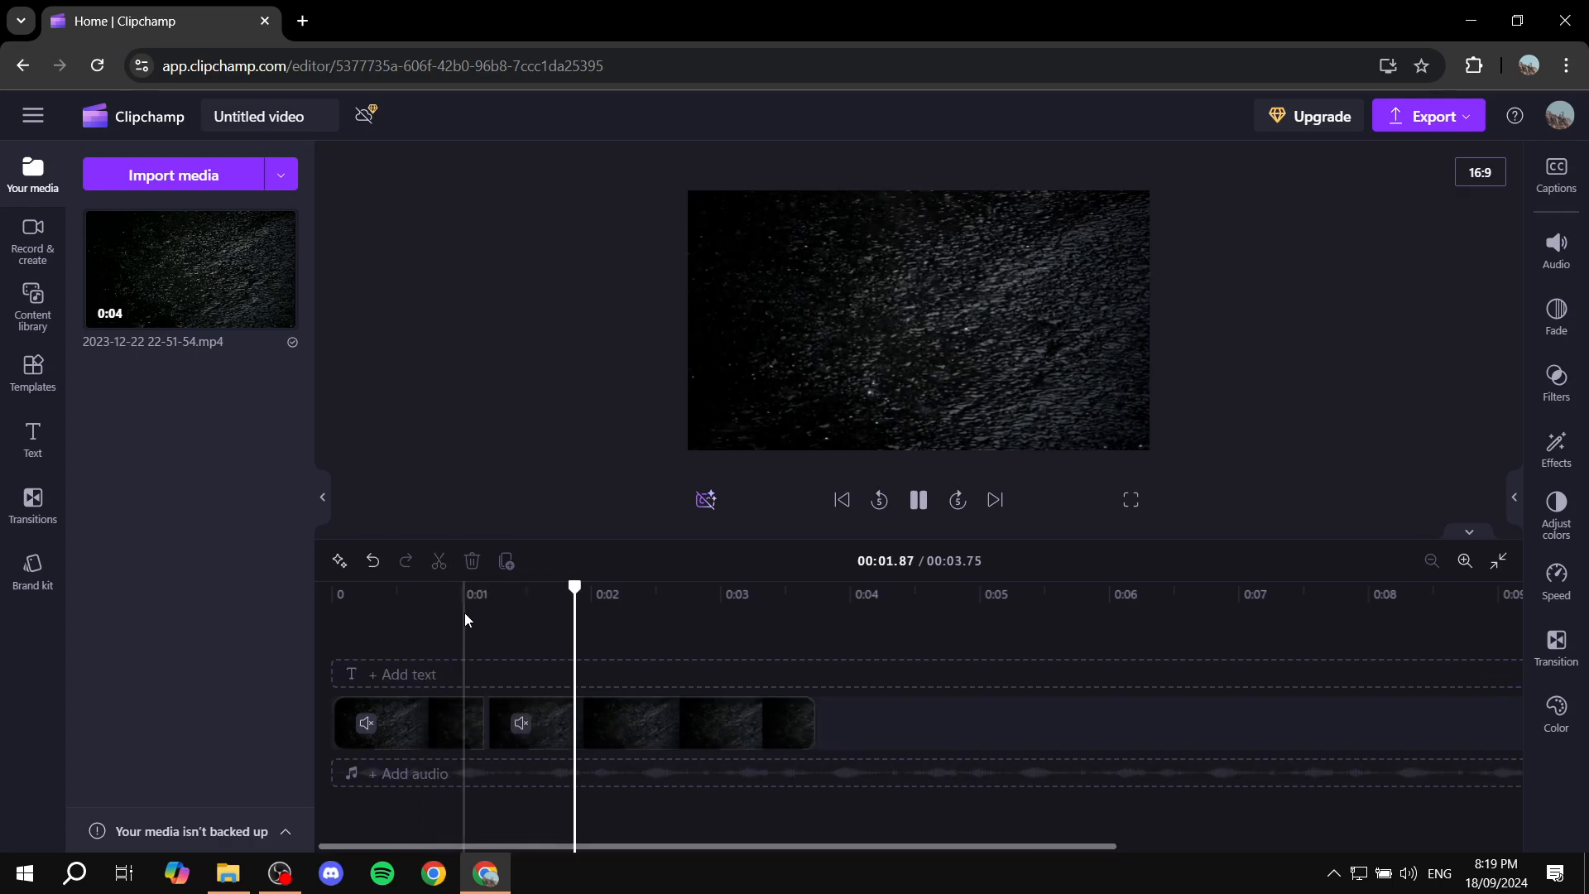
pyautogui.press('space')
pyautogui.click(579, 726)
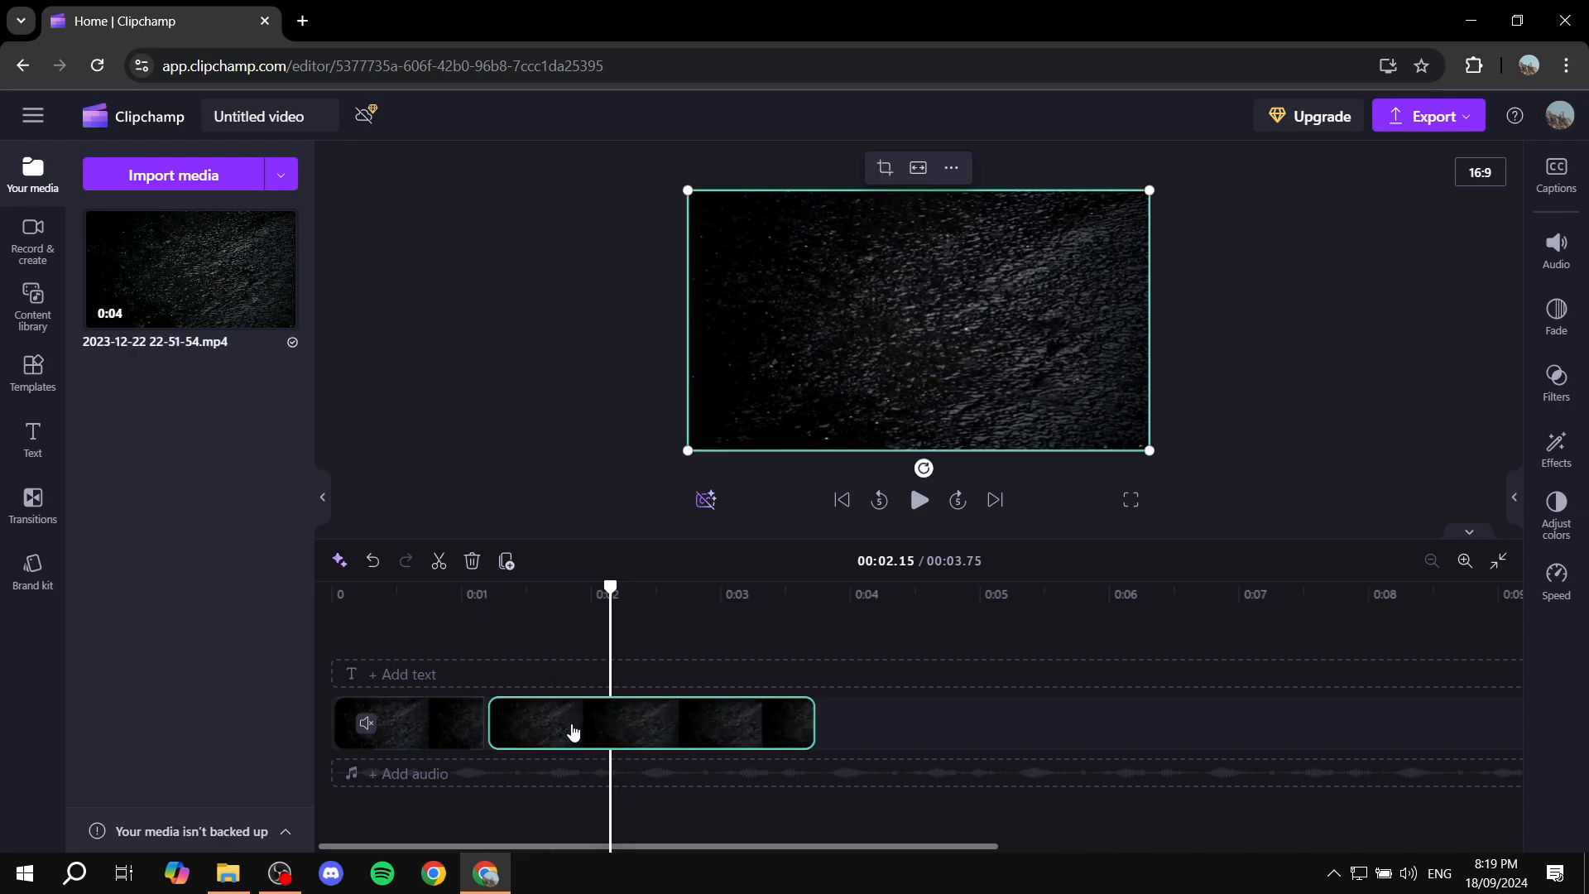
pyautogui.moveTo(645, 726); pyautogui.dragTo(563, 741)
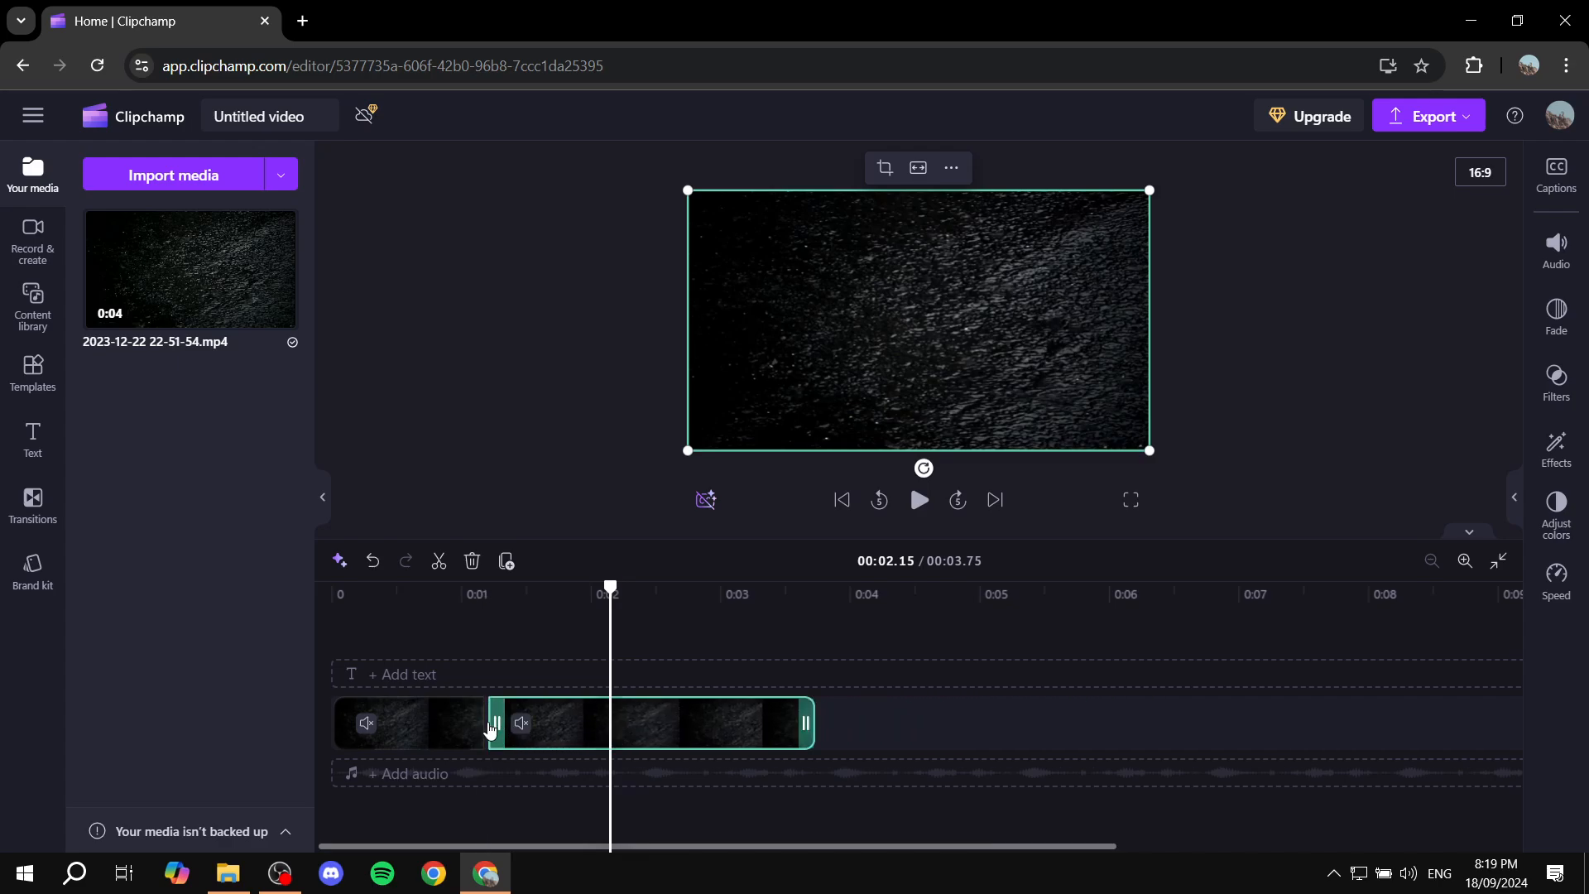
pyautogui.moveTo(493, 725)
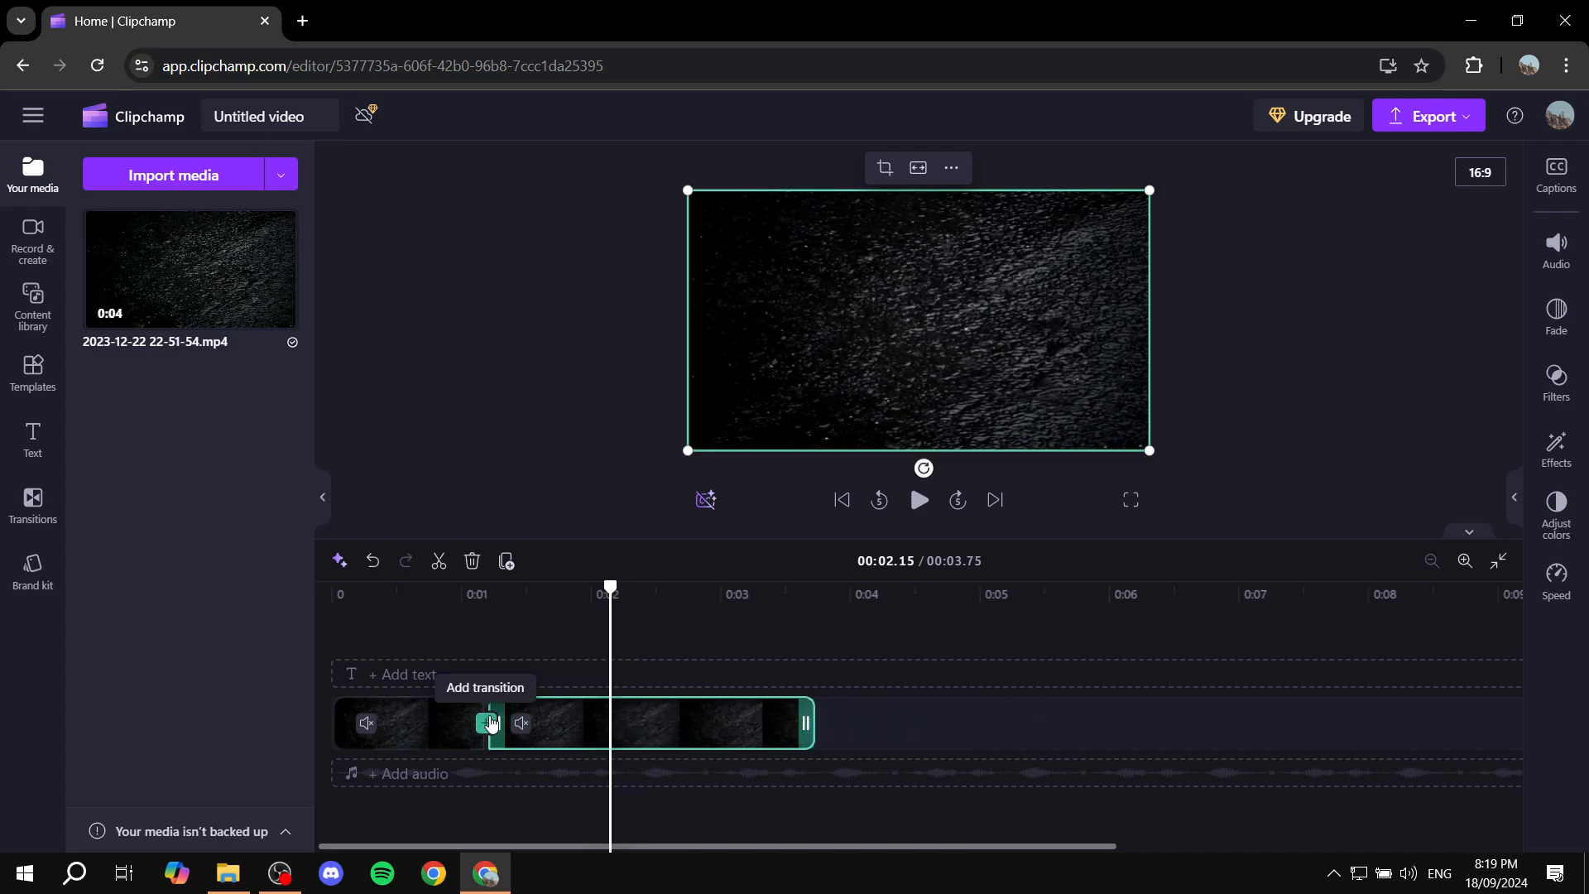
pyautogui.click(467, 620)
pyautogui.press('space')
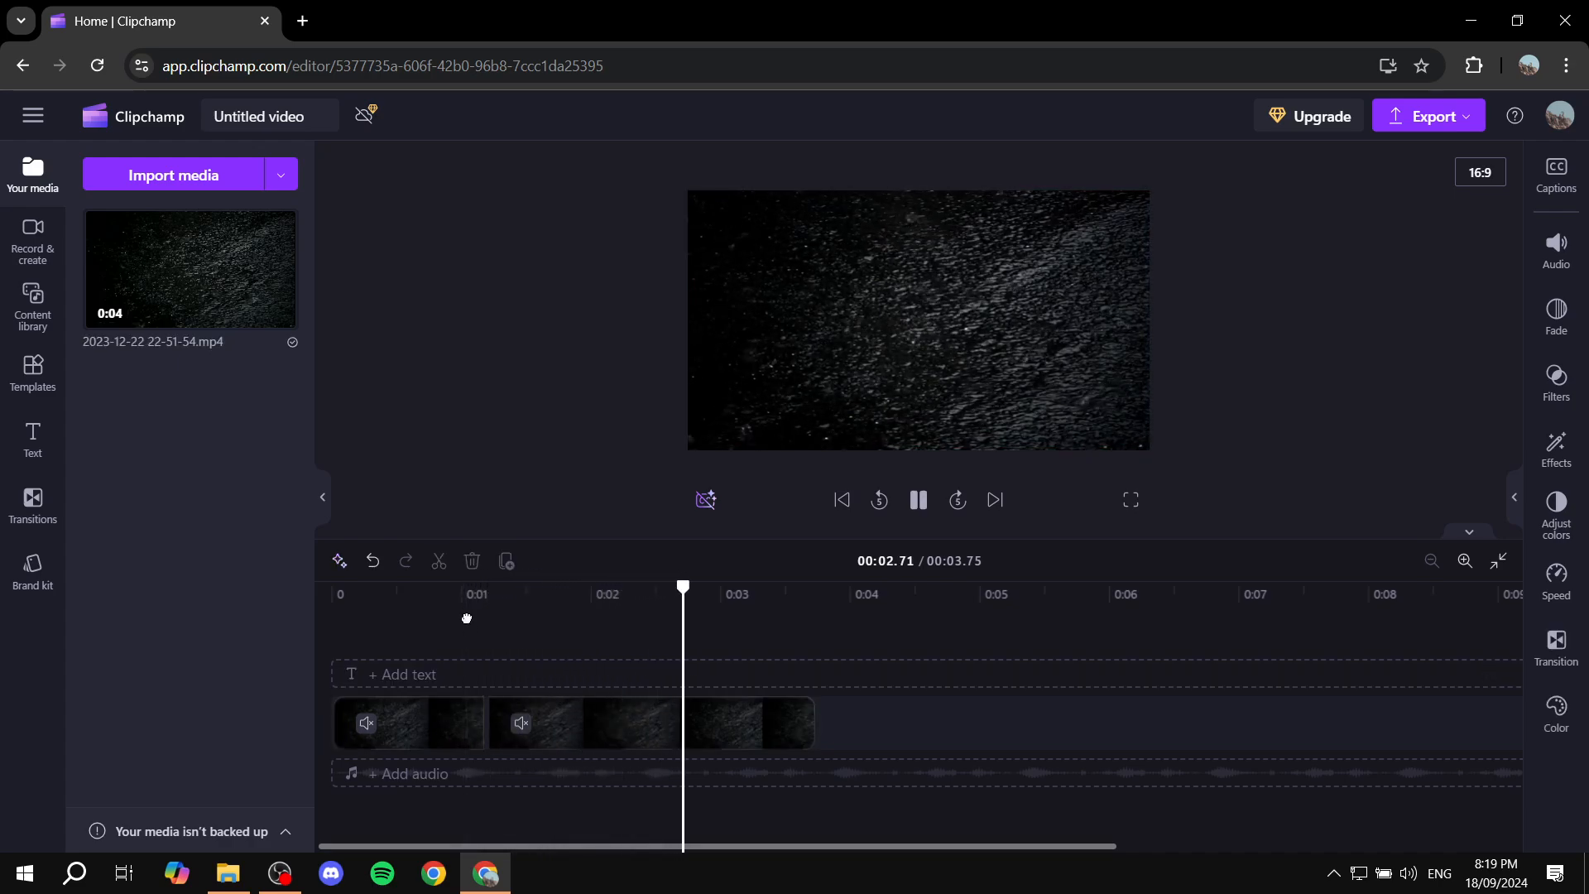
pyautogui.click(467, 618)
pyautogui.press('space')
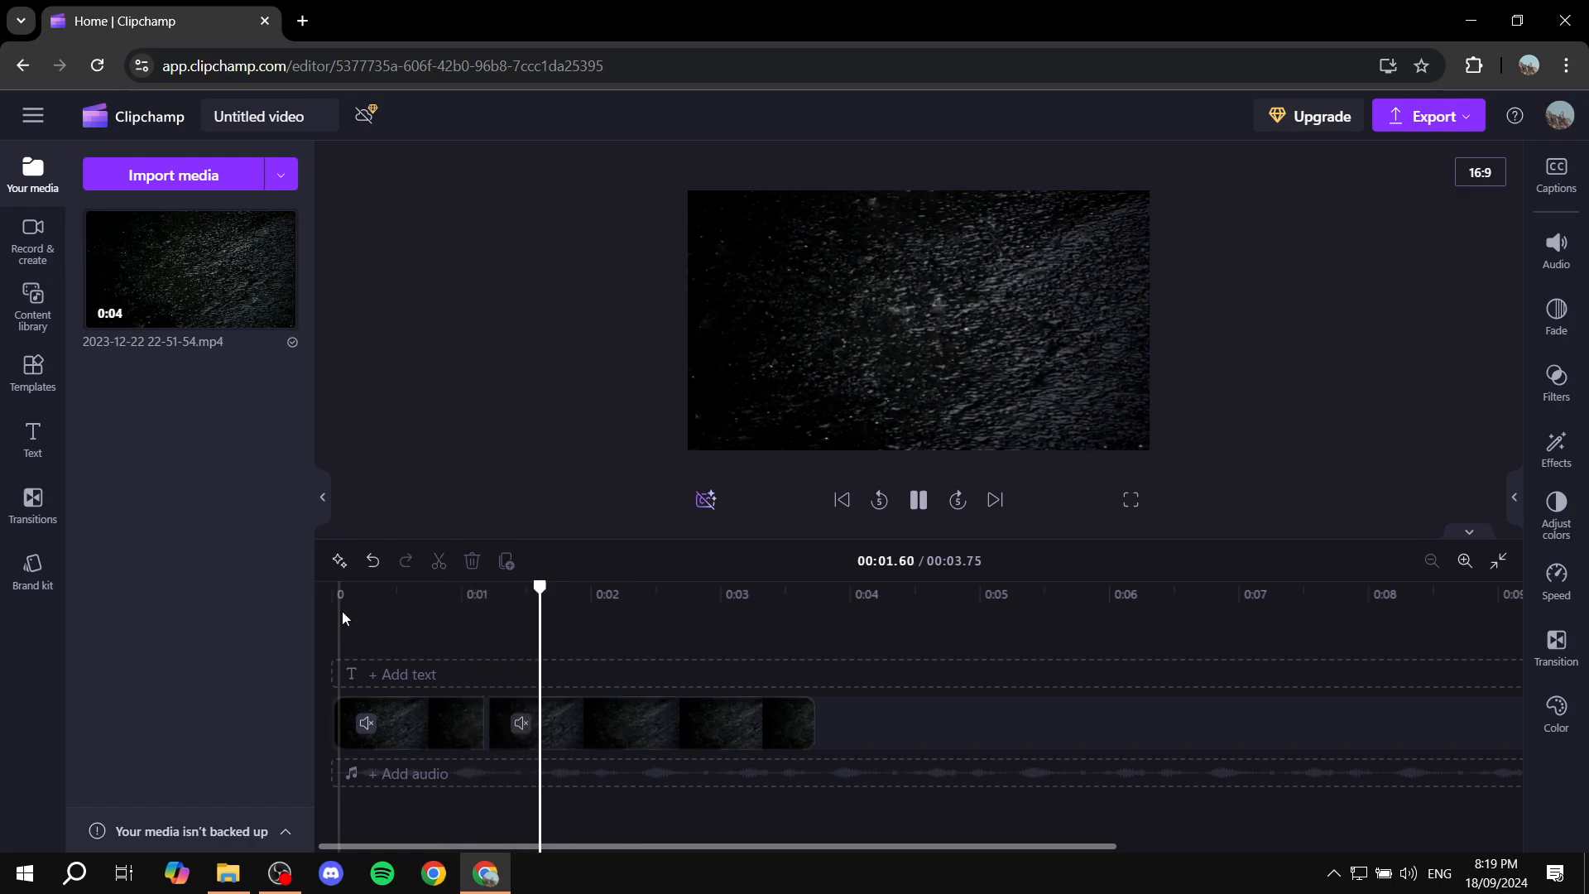
pyautogui.press('space')
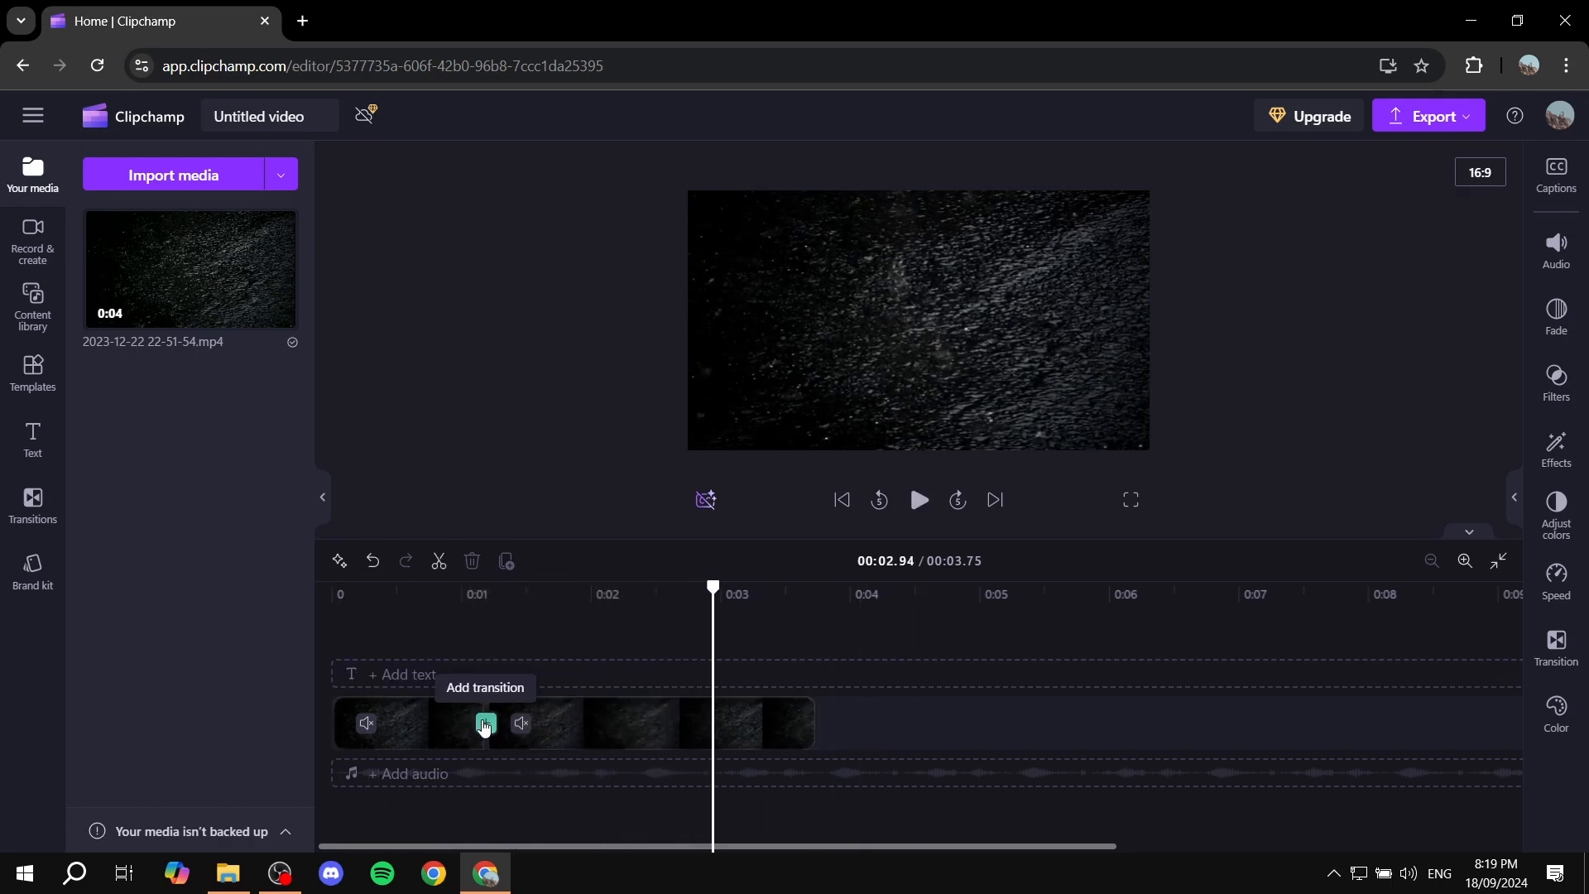